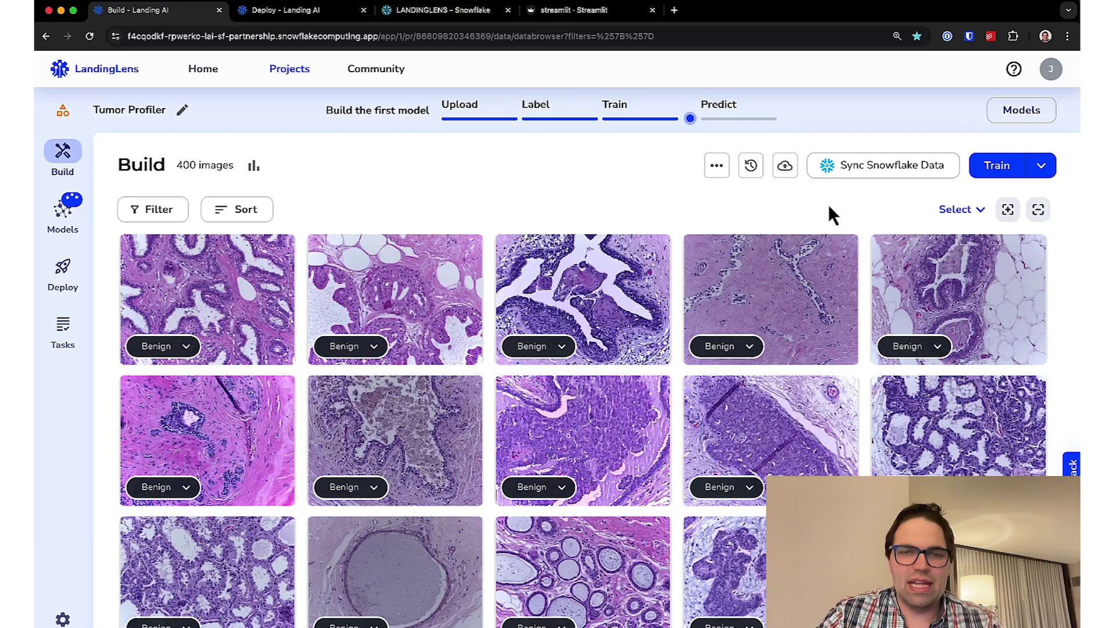
scroll(542, 179, "down", 5)
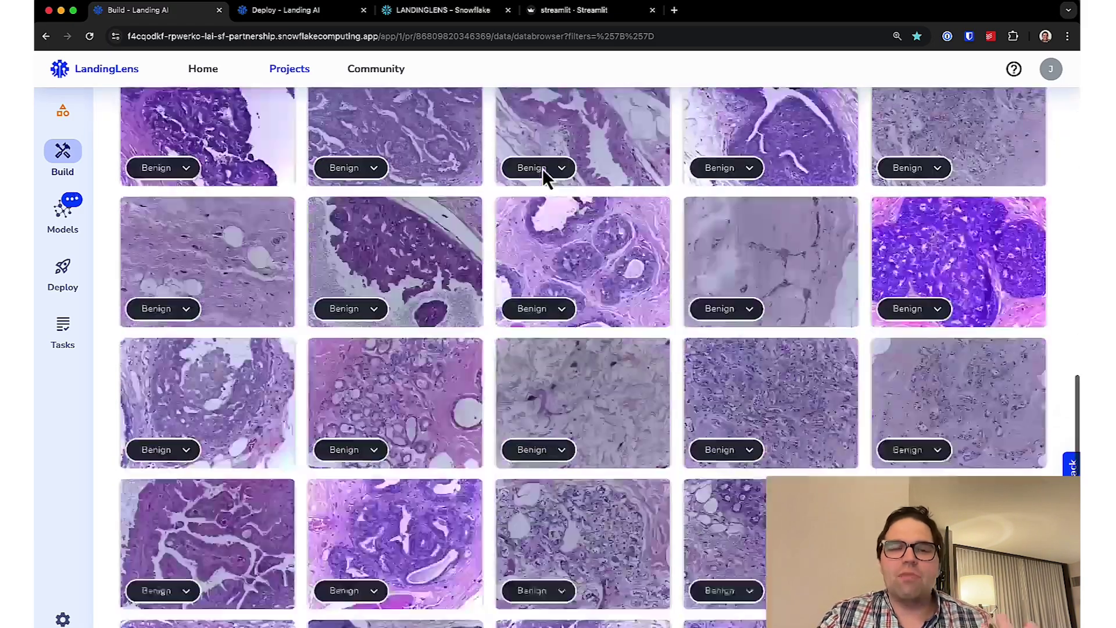
scroll(543, 180, "down", 5)
scroll(543, 179, "down", 3)
scroll(543, 179, "down", 2)
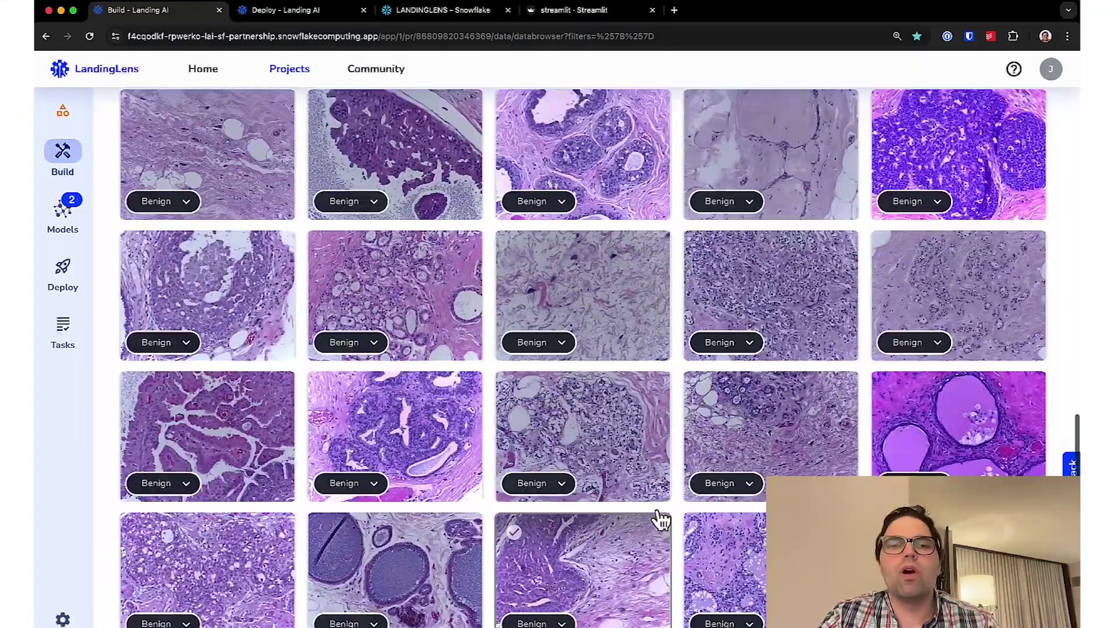
scroll(542, 178, "up", 5)
scroll(506, 349, "up", 5)
scroll(460, 371, "up", 2)
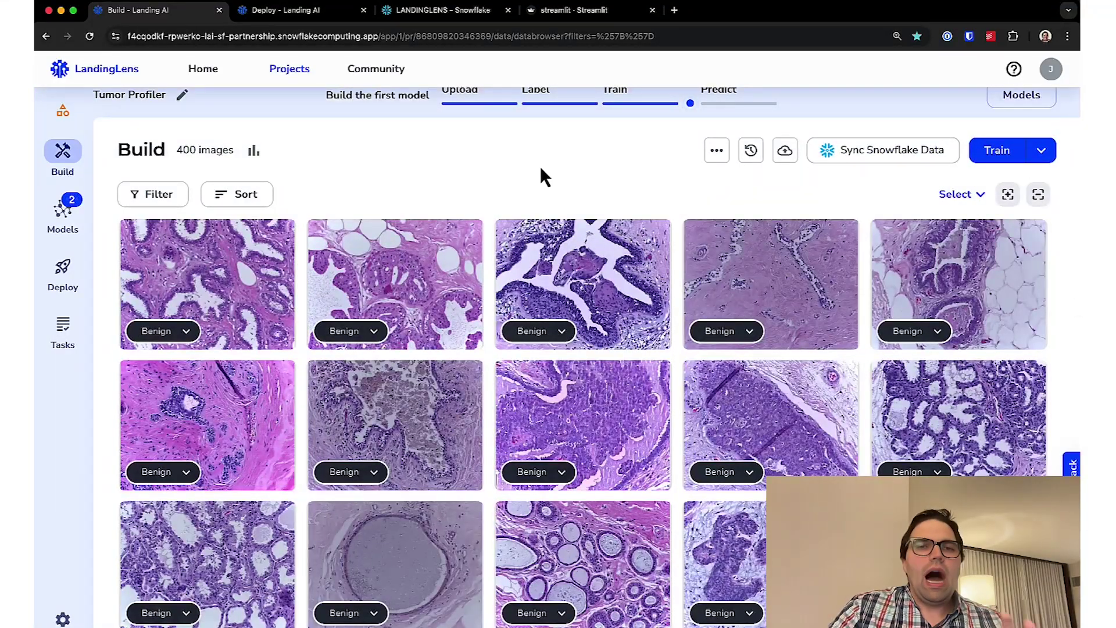
scroll(543, 177, "up", 1)
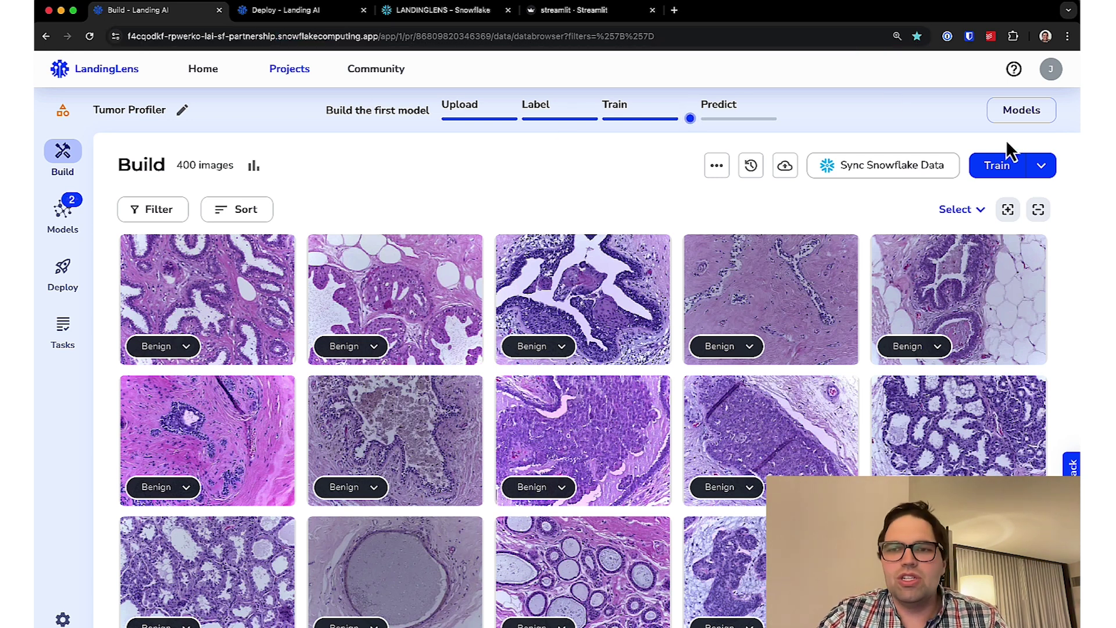
Check the training report and select Model-05-13-2024_1 (98.3% precision and recall) for deployment
left_click(1022, 109)
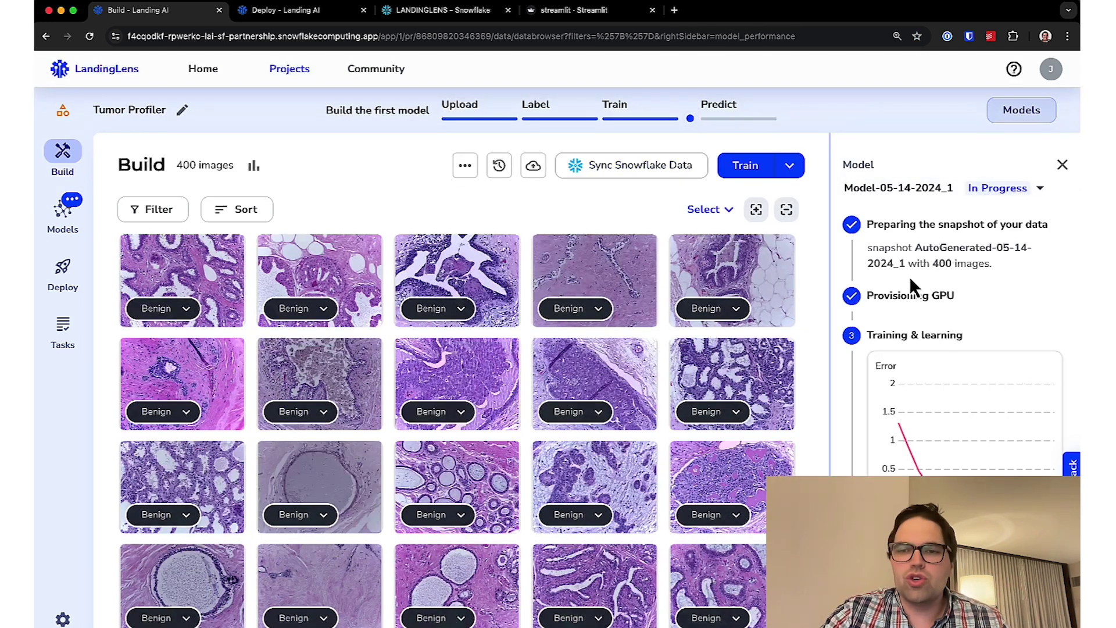
left_click_drag(867, 294, 978, 296)
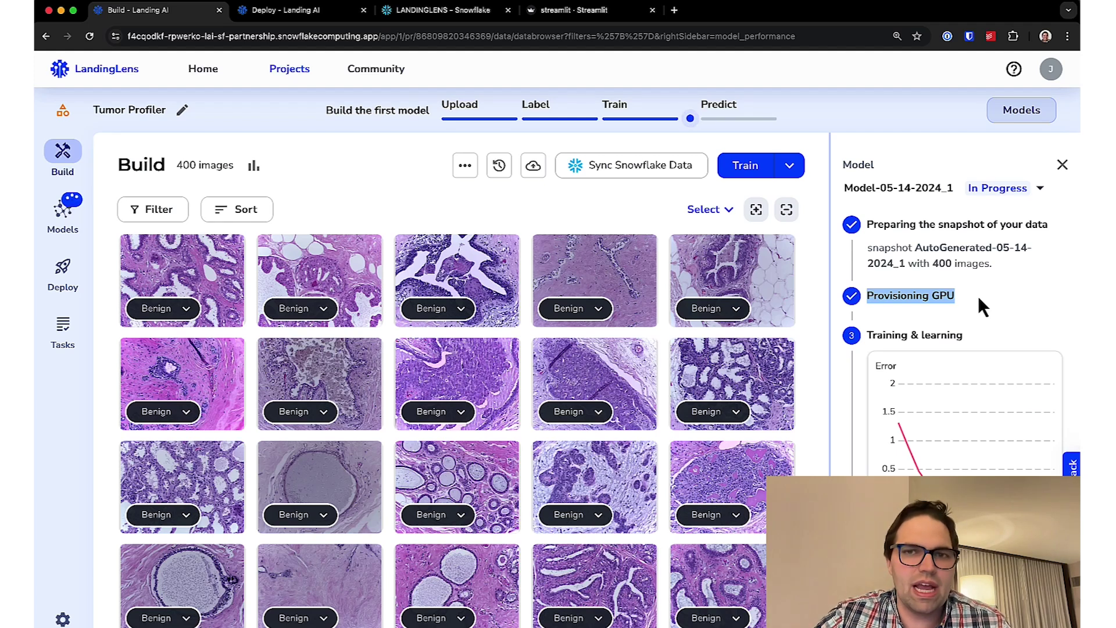
left_click(1022, 109)
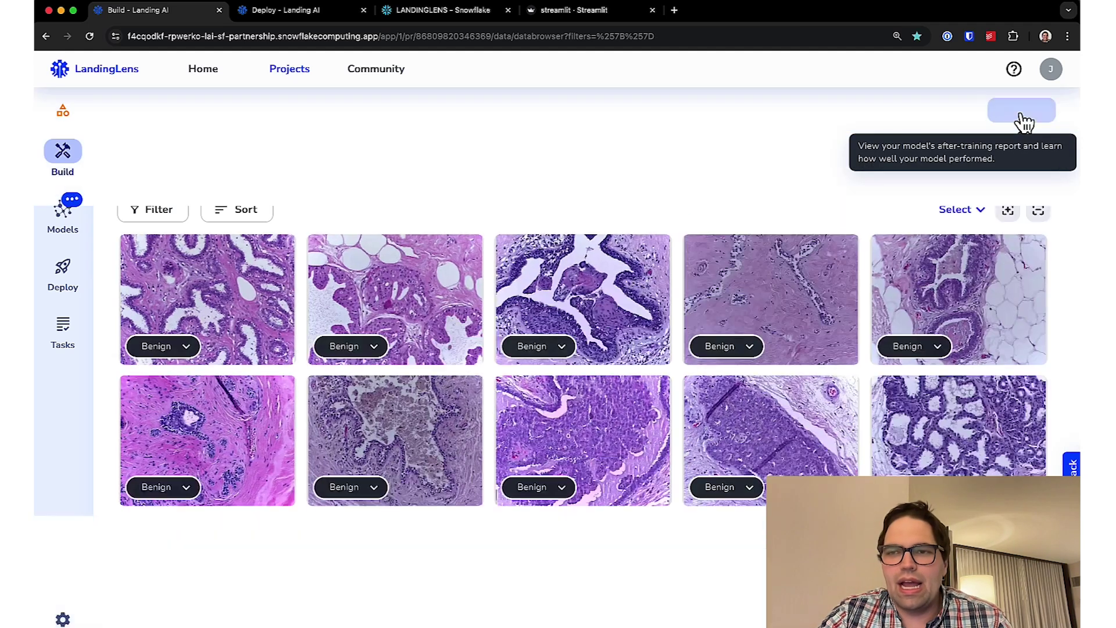
left_click(1022, 109)
left_click(1003, 188)
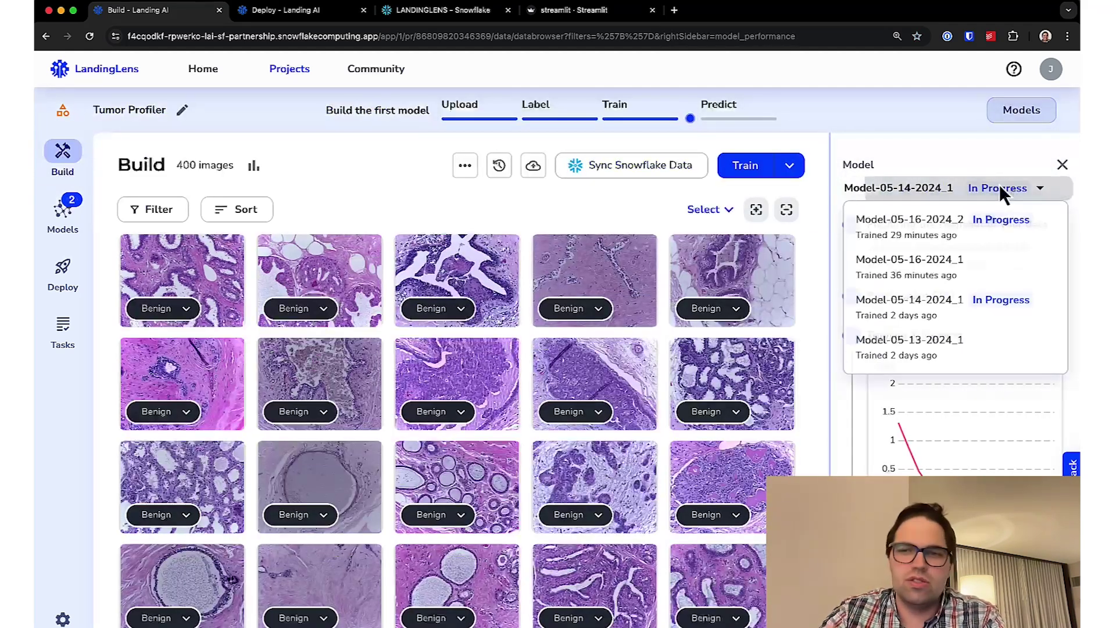
left_click(910, 339)
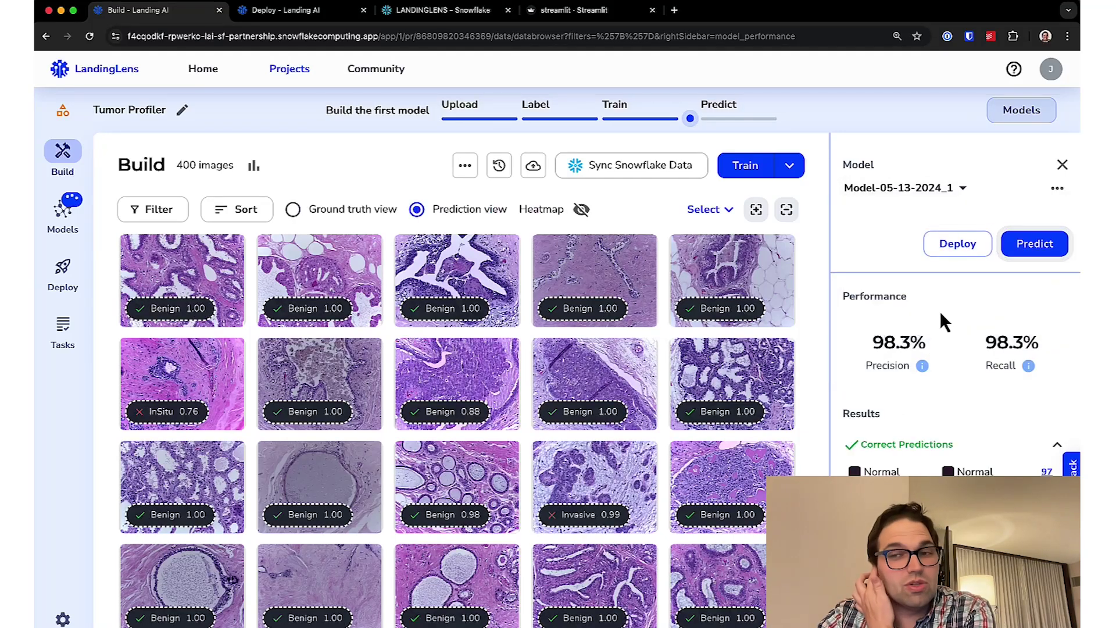
scroll(938, 357, "down", 5)
scroll(937, 357, "down", 3)
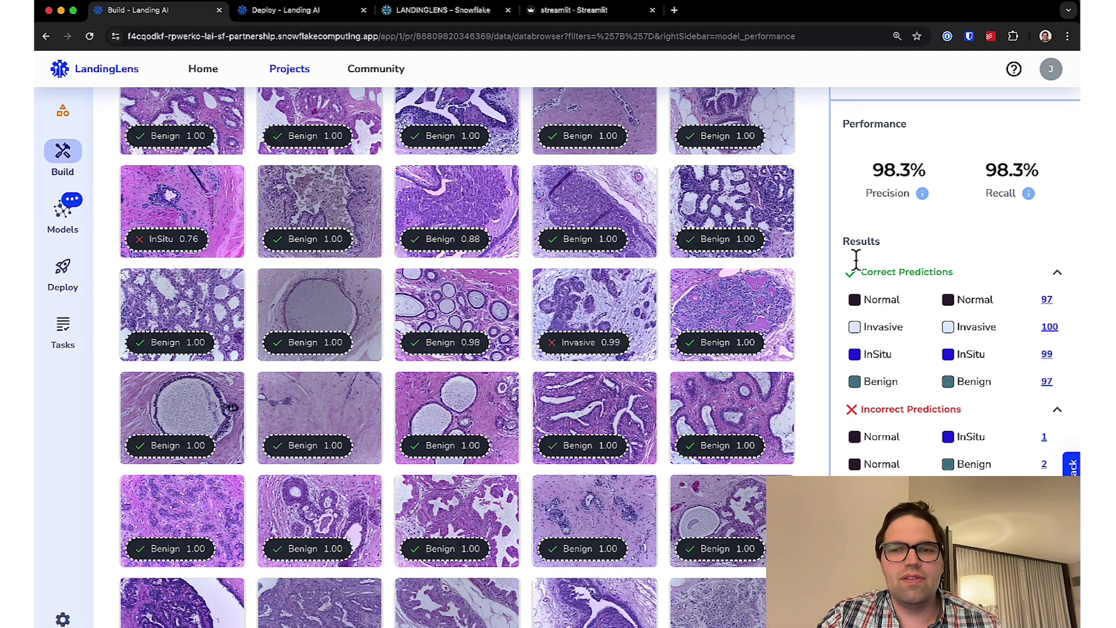
scroll(878, 232, "up", 5)
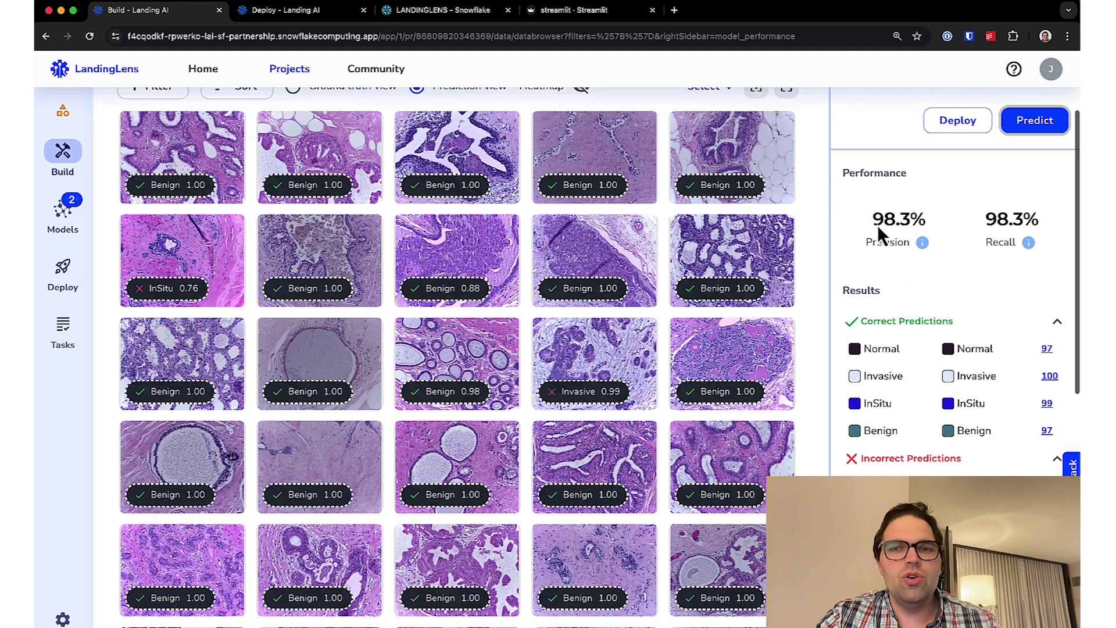
scroll(877, 231, "up", 5)
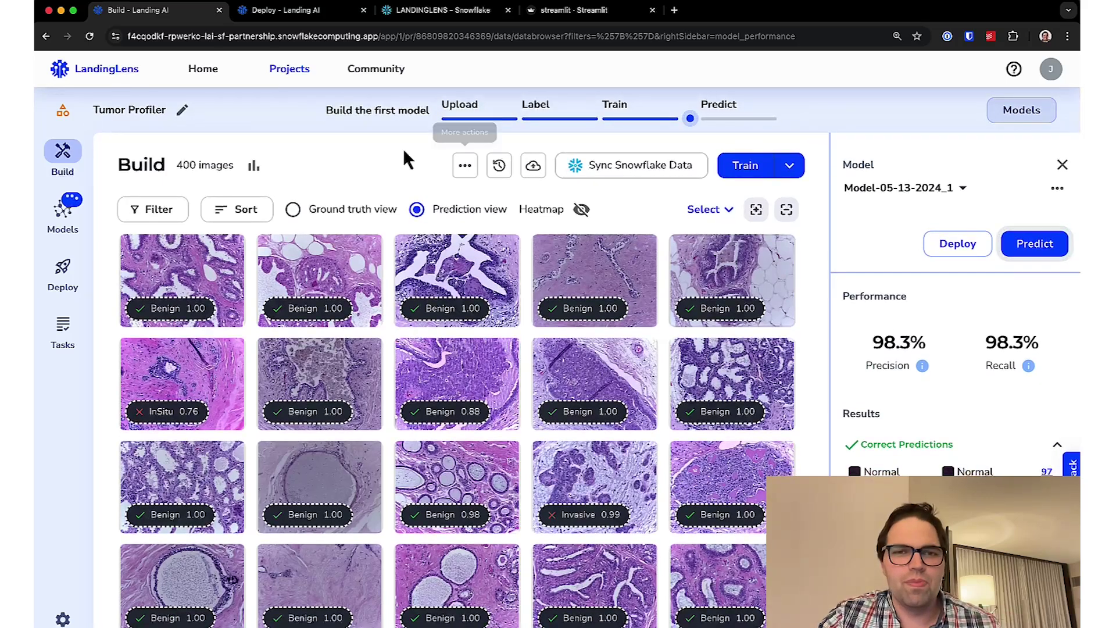
left_click(295, 15)
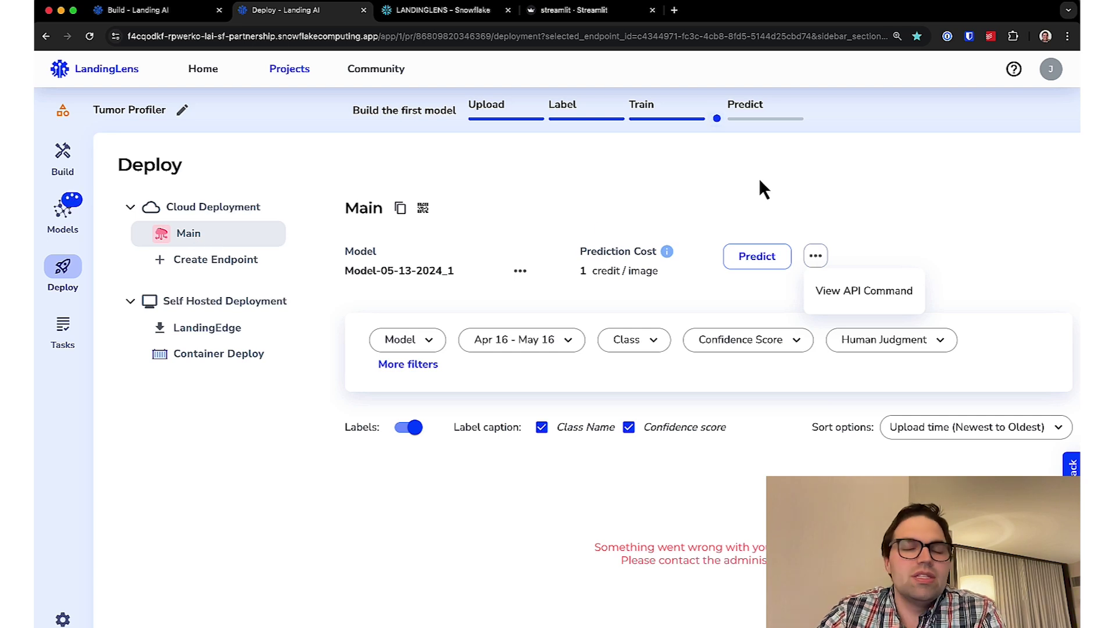
Open the Main endpoint's API command and highlight the entire Python SDK snippet
left_click(817, 256)
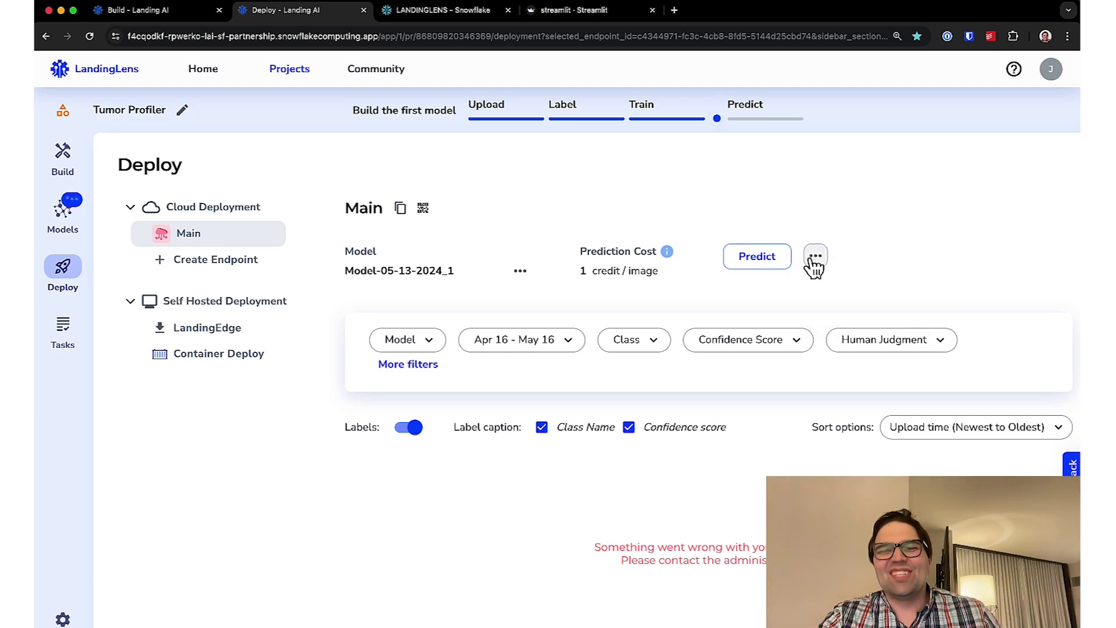
left_click(838, 290)
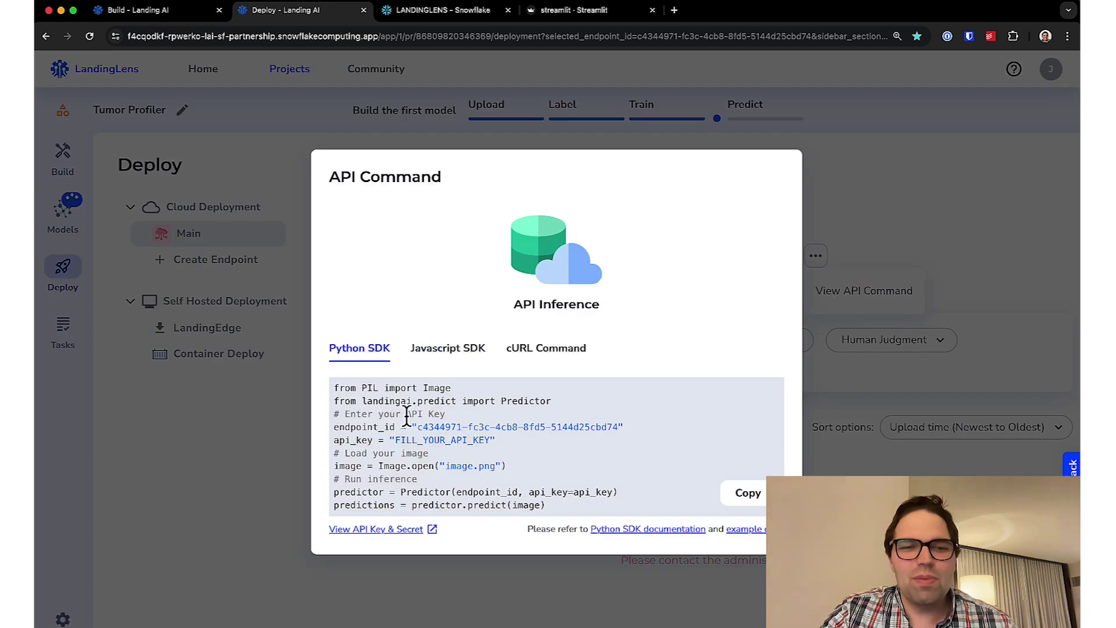
left_click_drag(548, 506, 322, 384)
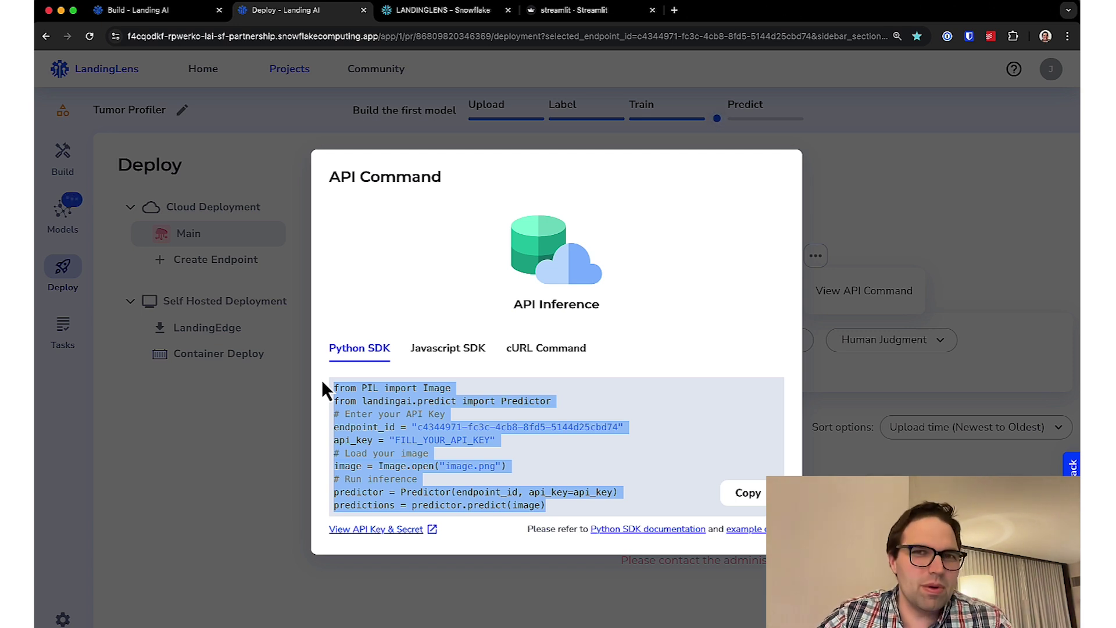
Run get_images to list five histopathology files, then highlight predict_image's endpoint host name
left_click(407, 20)
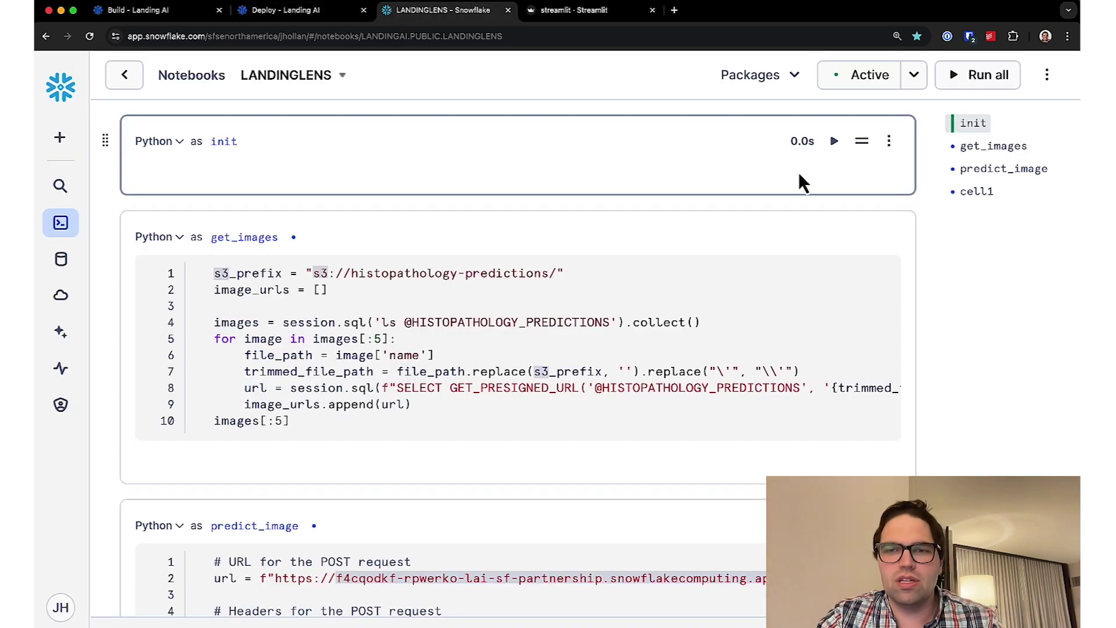
mouse_move(519, 349)
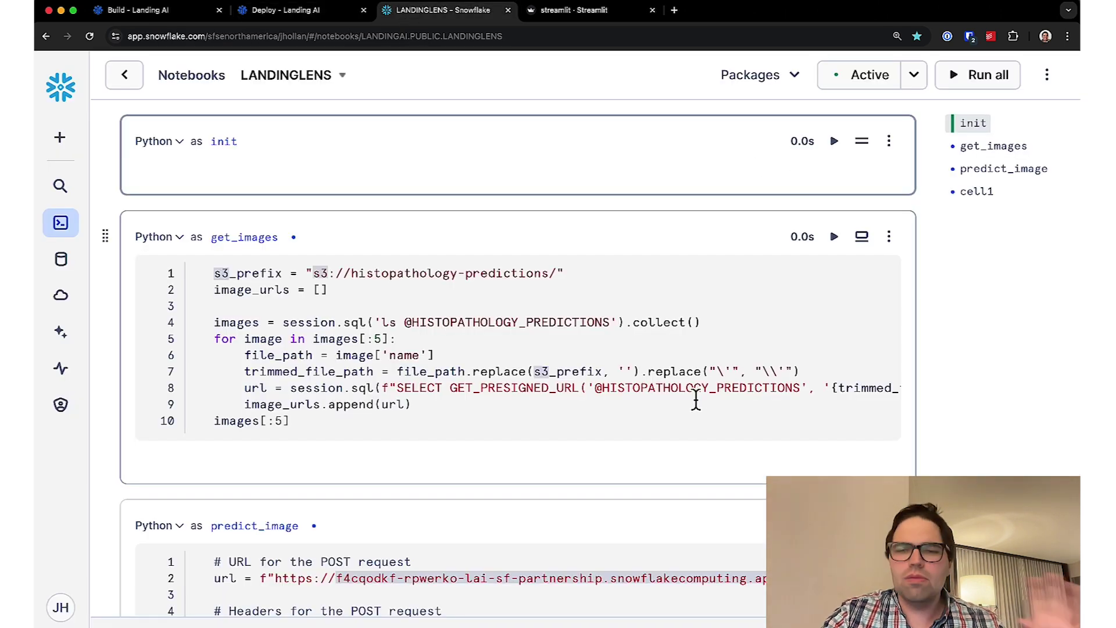
left_click(834, 237)
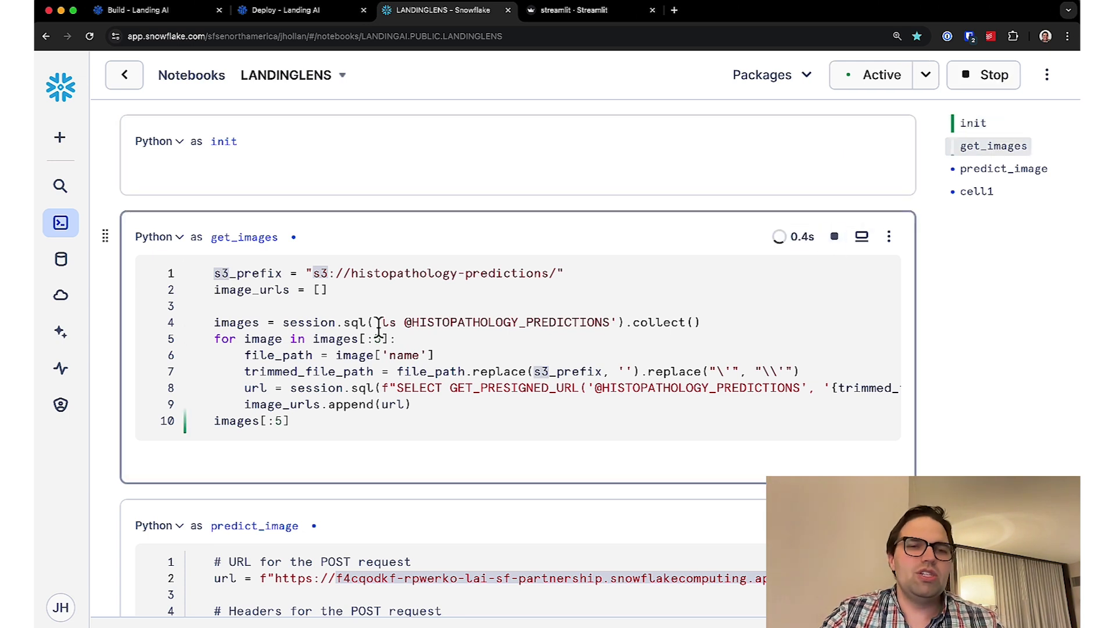
scroll(378, 329, "down", 3)
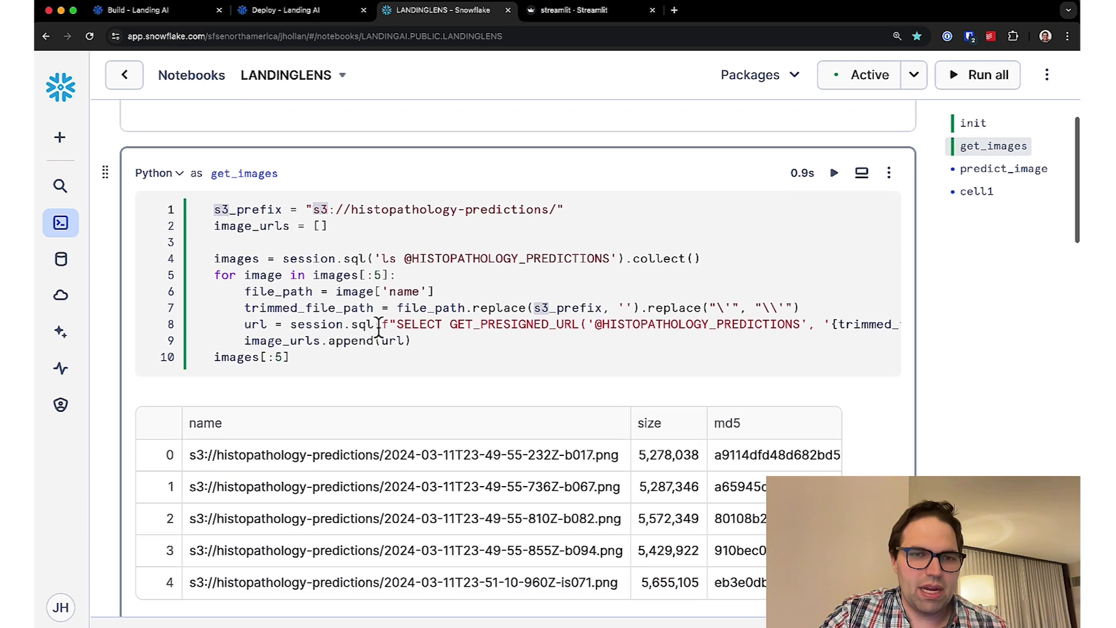
scroll(378, 329, "down", 2)
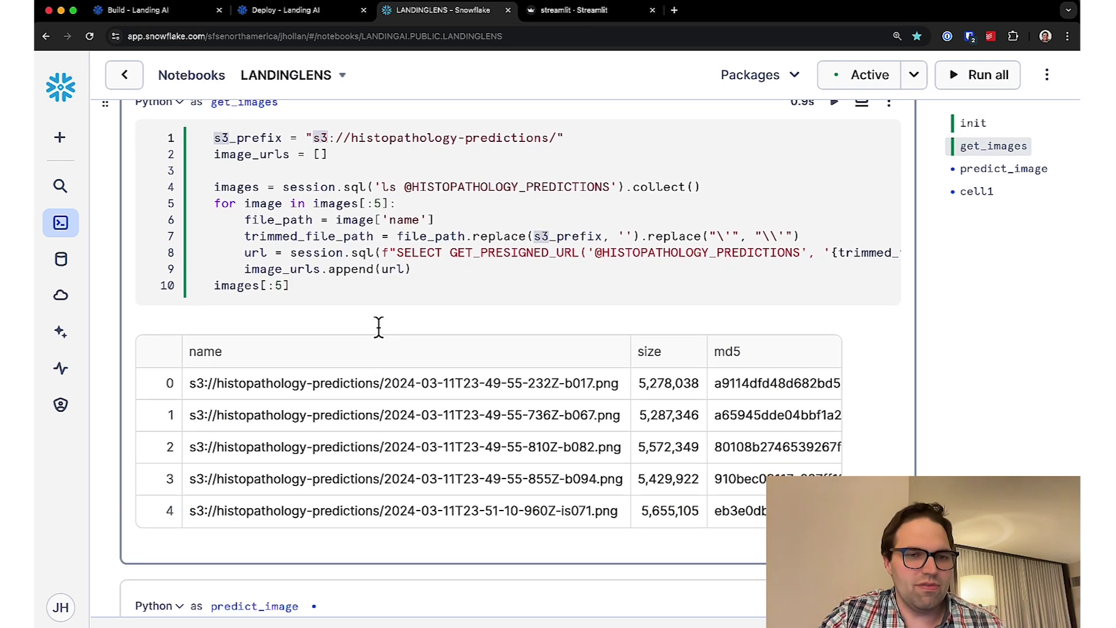
scroll(378, 328, "down", 2)
left_click(397, 307)
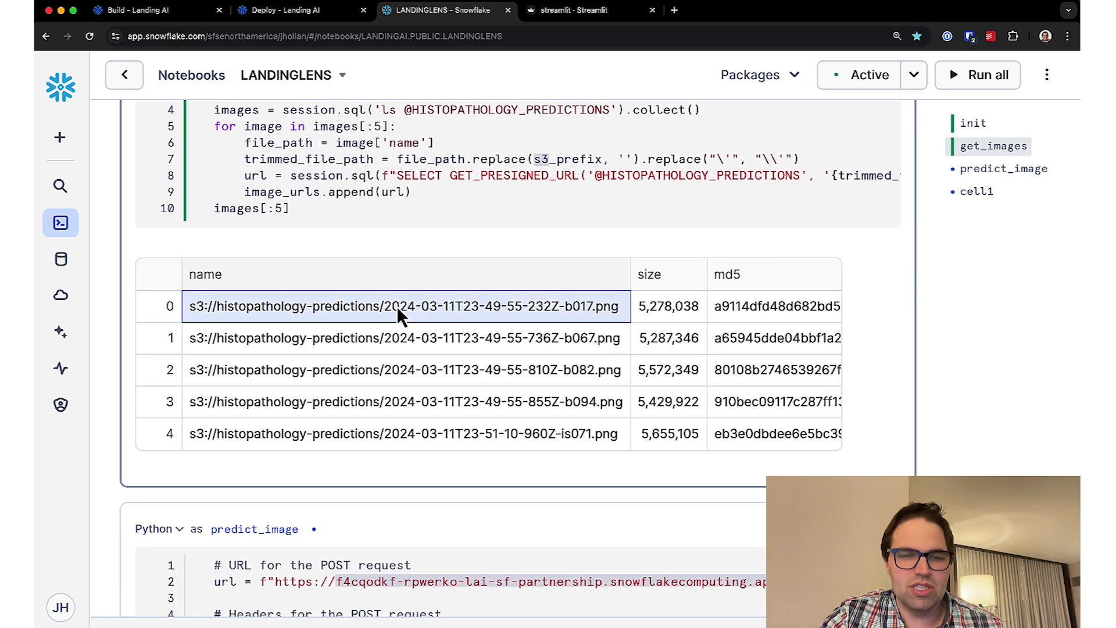
scroll(397, 306, "down", 2)
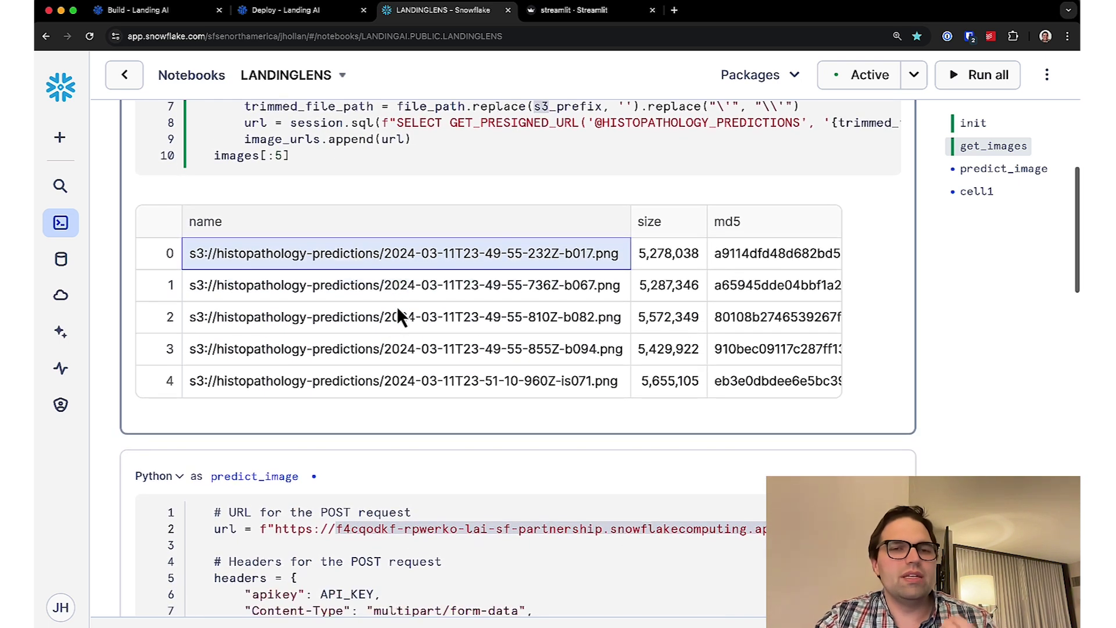
scroll(397, 307, "down", 2)
scroll(396, 306, "down", 4)
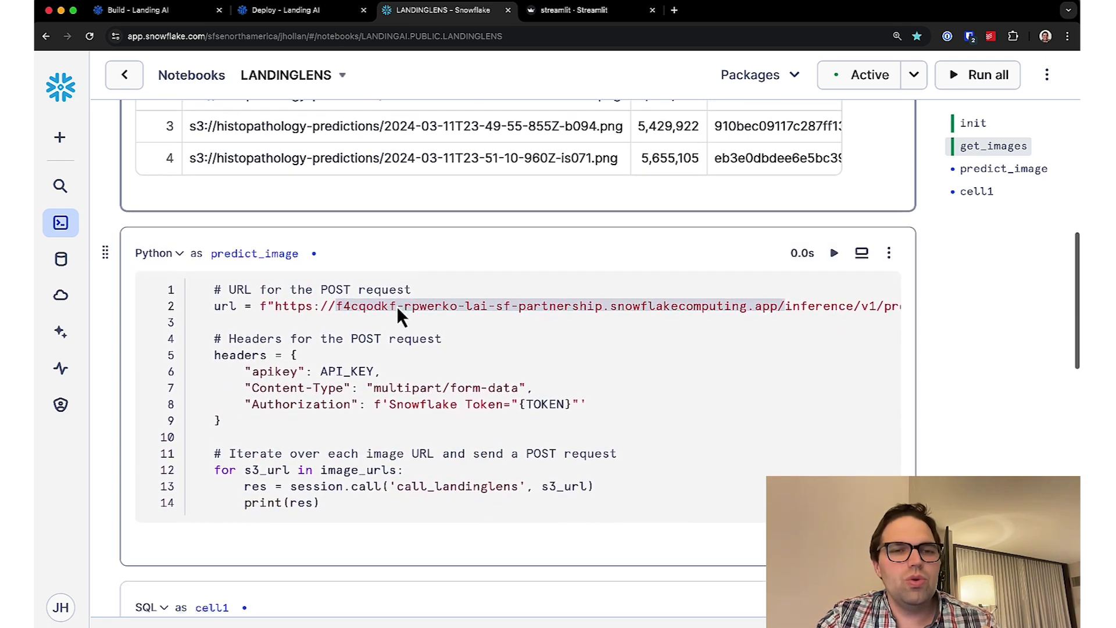
left_click(397, 306)
left_click_drag(332, 306, 775, 306)
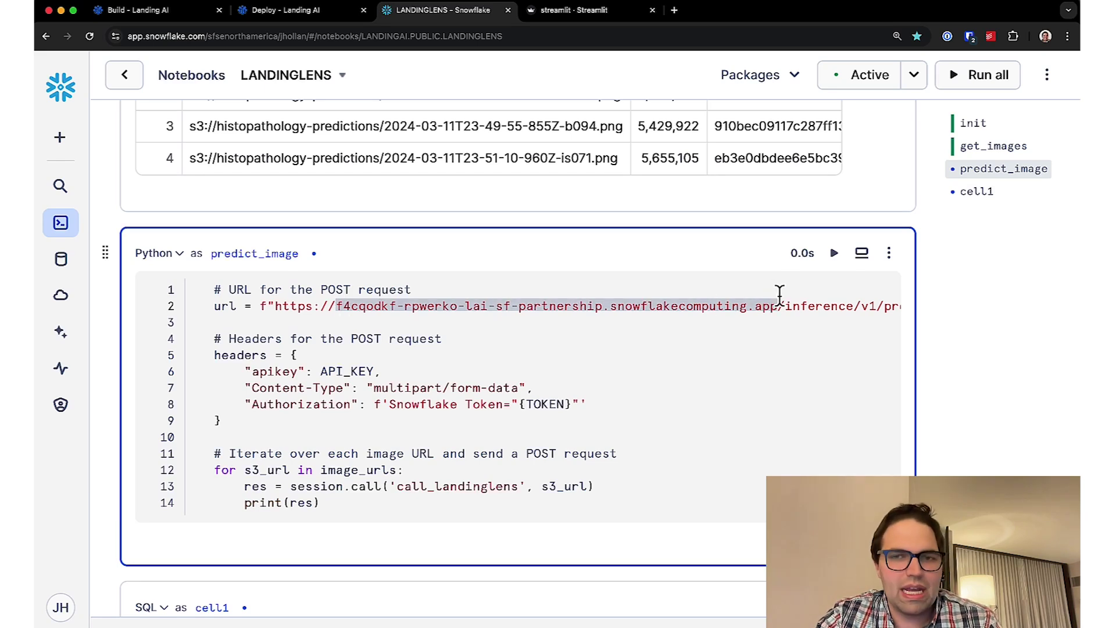
Run the predict_image cell and briefly check the notebook's options list
left_click(834, 253)
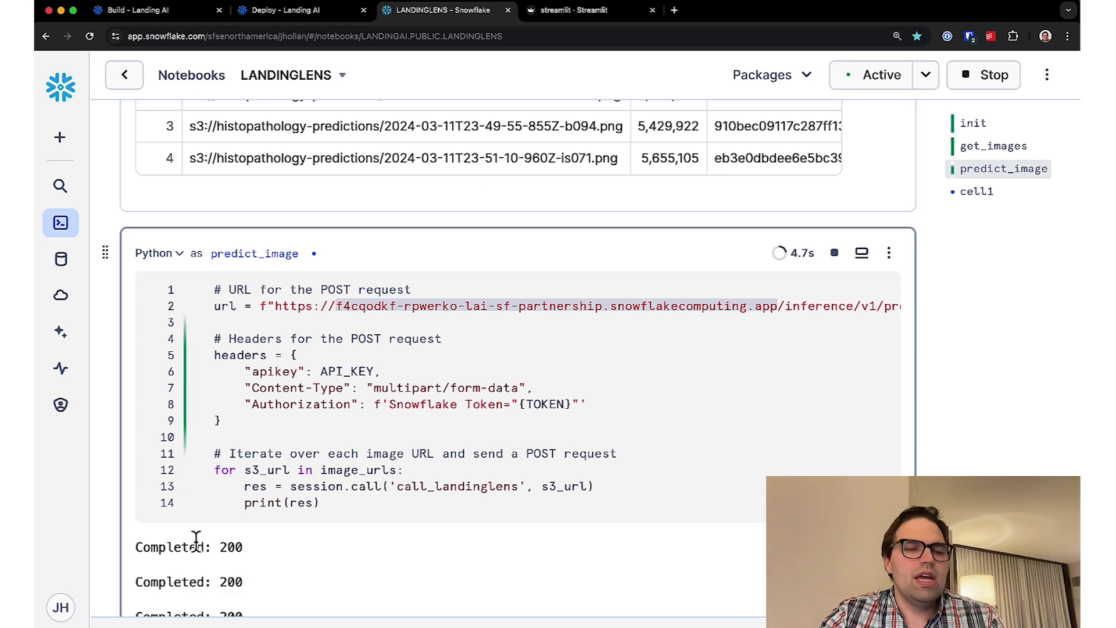
scroll(196, 542, "down", 2)
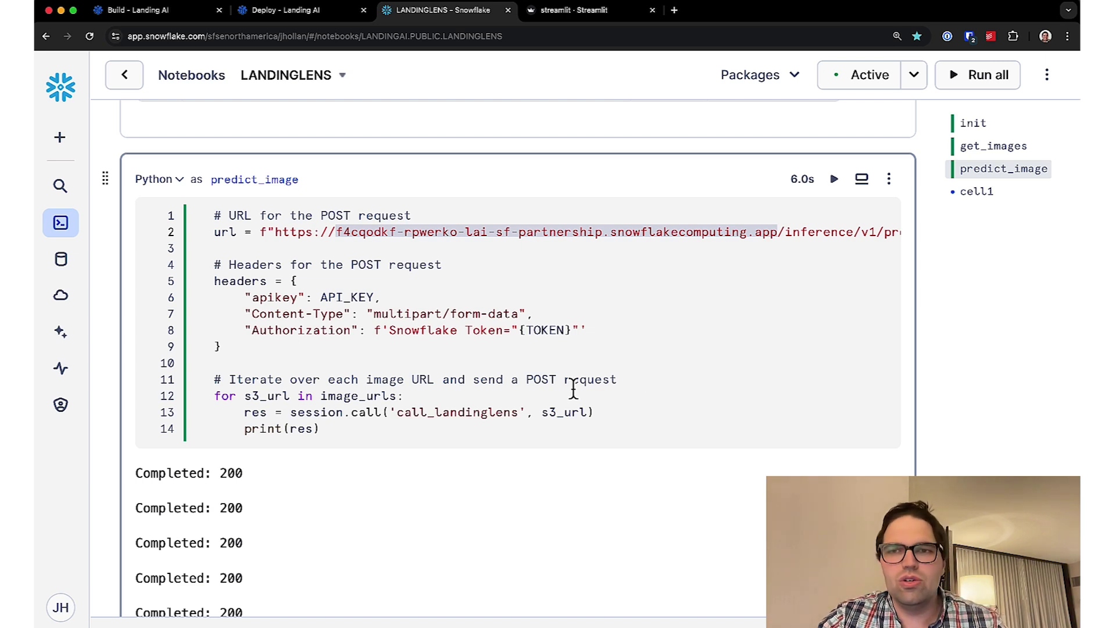
left_click(1047, 75)
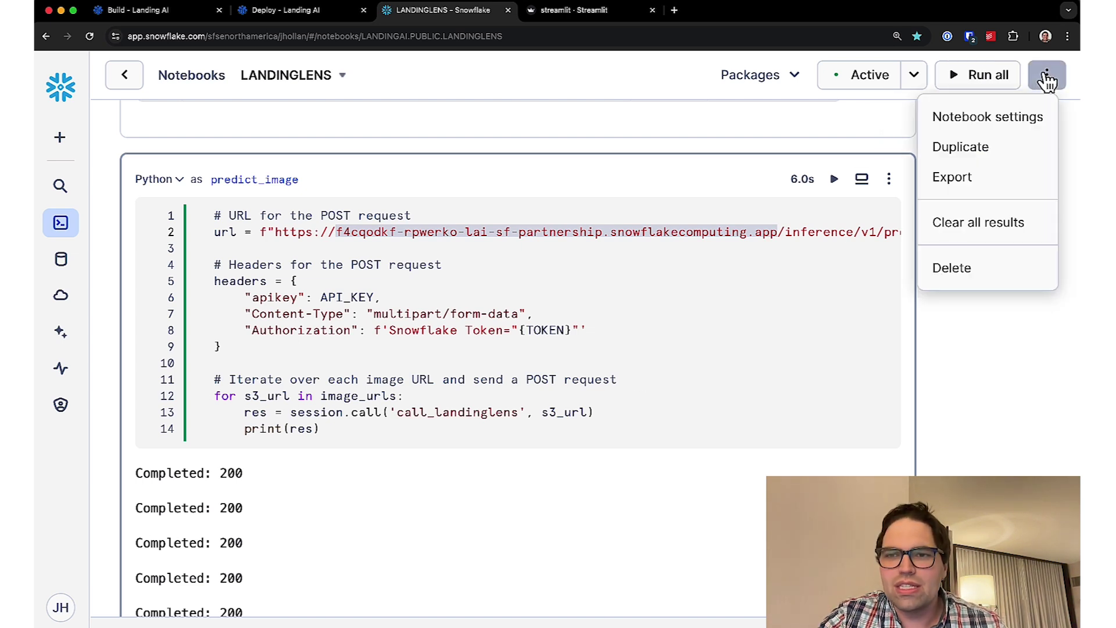
left_click(1047, 77)
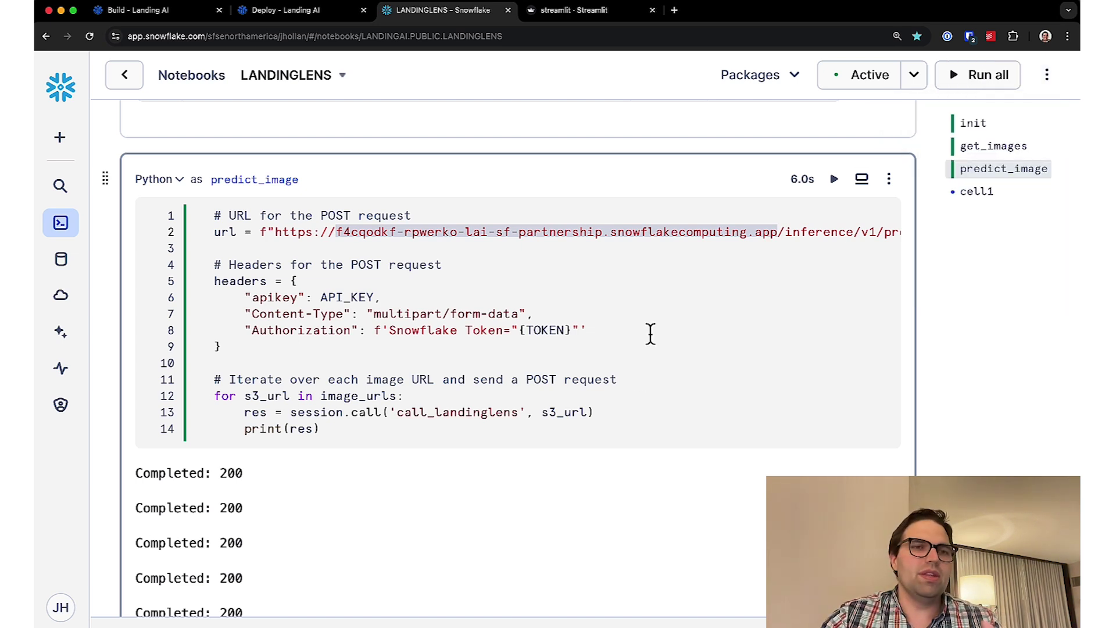
scroll(651, 333, "down", 2)
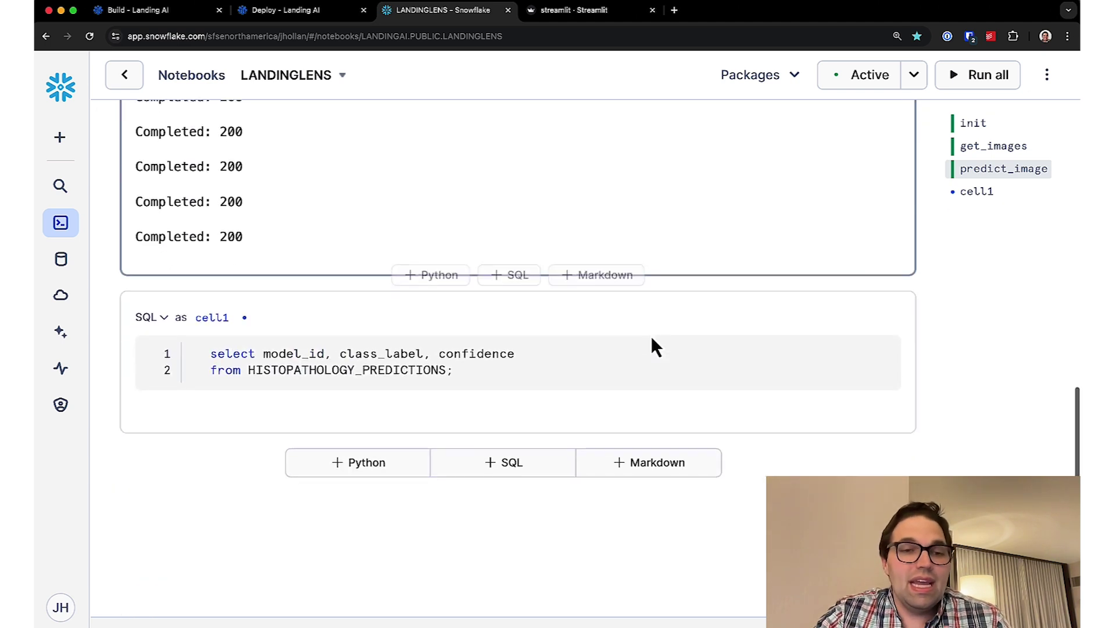
Query HISTOPATHOLOGY_PREDICTIONS and inspect its model ids, class labels and ~0.99 confidence values
left_click(496, 370)
key("ctrl+Return")
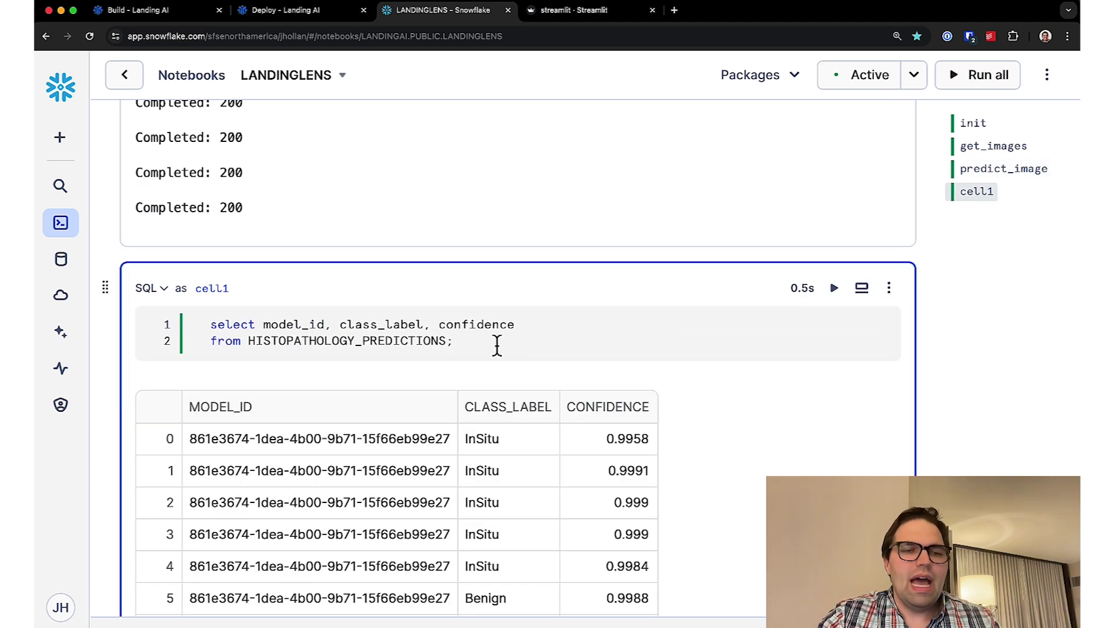
scroll(497, 346, "down", 3)
left_click(320, 288)
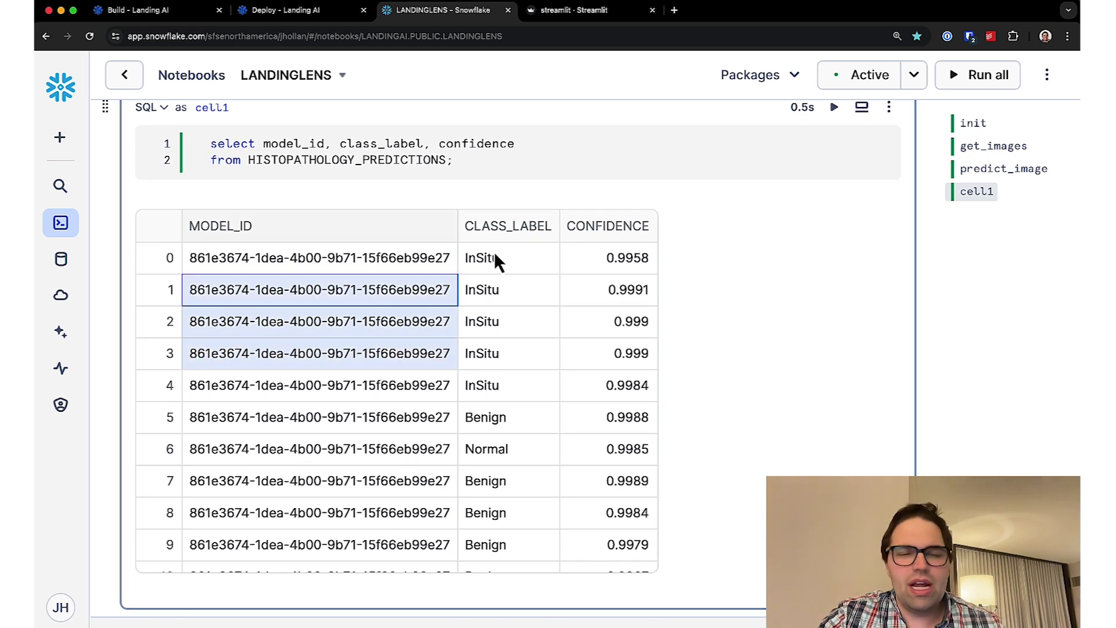
left_click(540, 287)
scroll(539, 288, "down", 10)
scroll(540, 287, "down", 8)
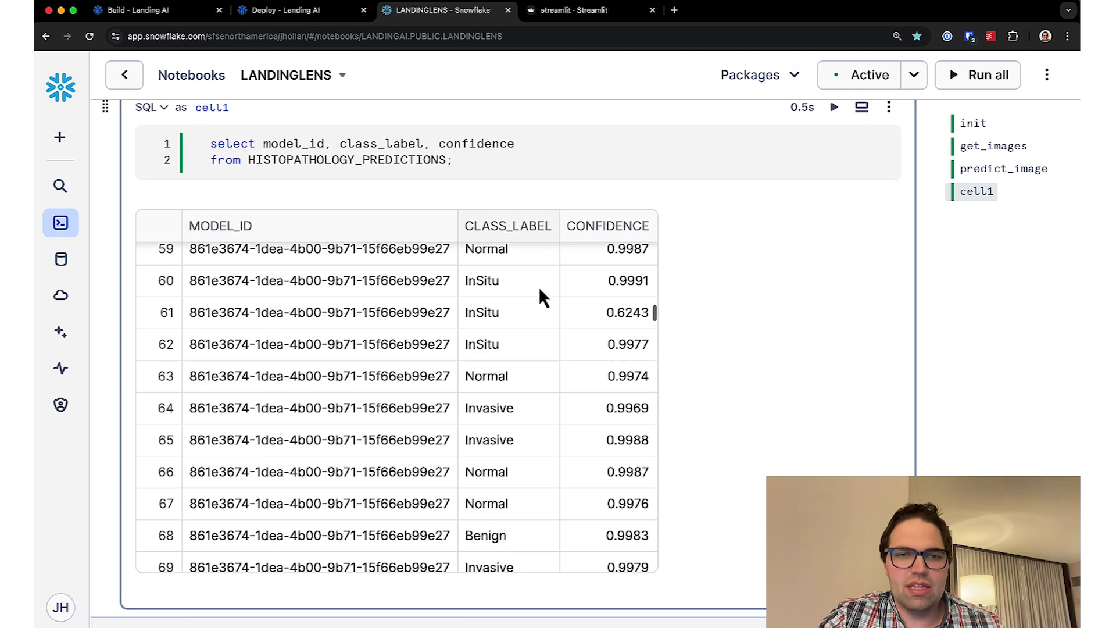
scroll(539, 287, "down", 10)
scroll(539, 287, "down", 3)
left_click(629, 271)
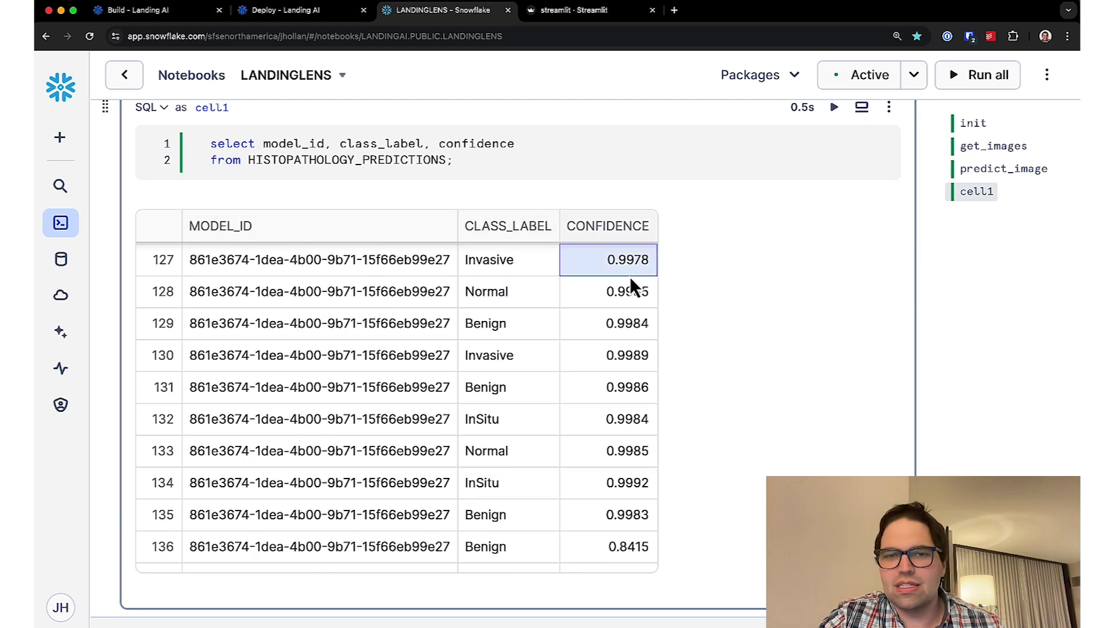
scroll(631, 276, "up", 8)
scroll(629, 277, "up", 6)
scroll(631, 276, "up", 2)
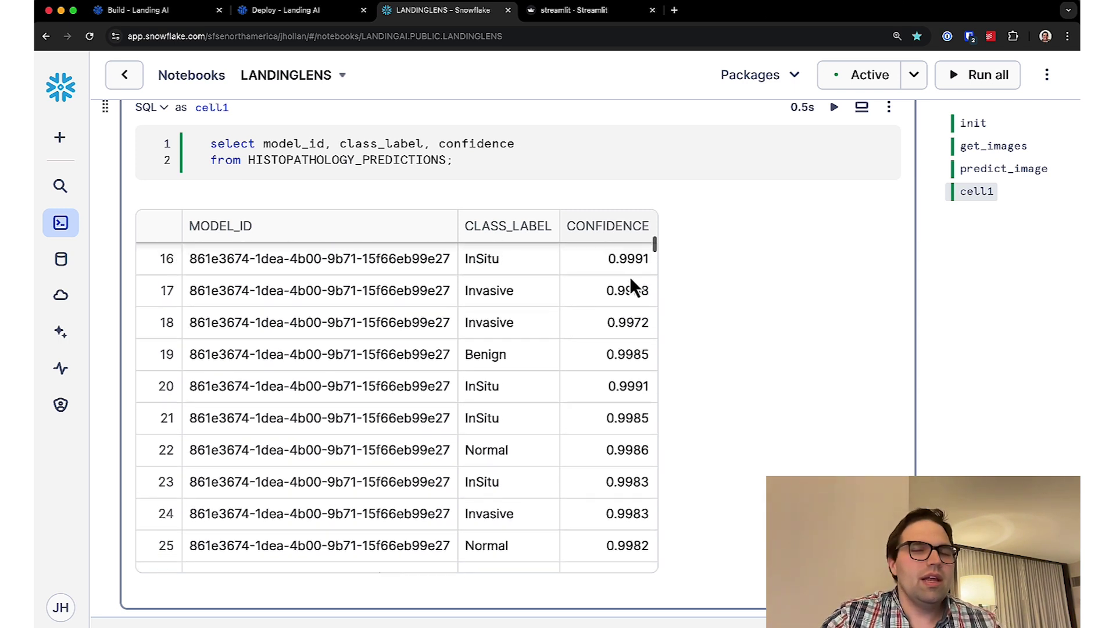
scroll(629, 277, "up", 1)
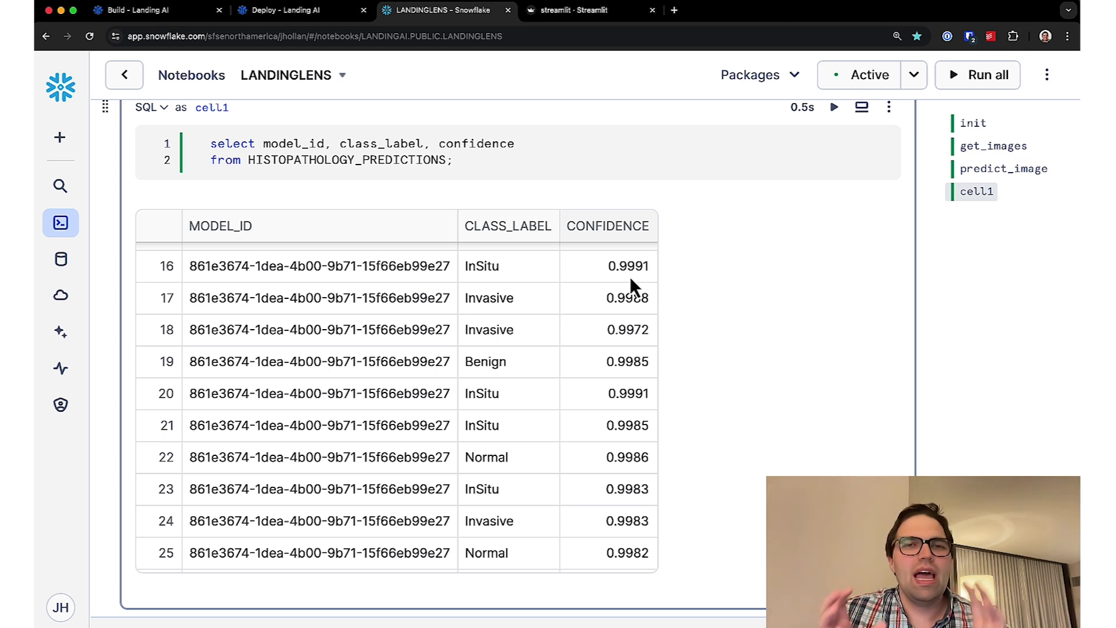
scroll(630, 277, "up", 5)
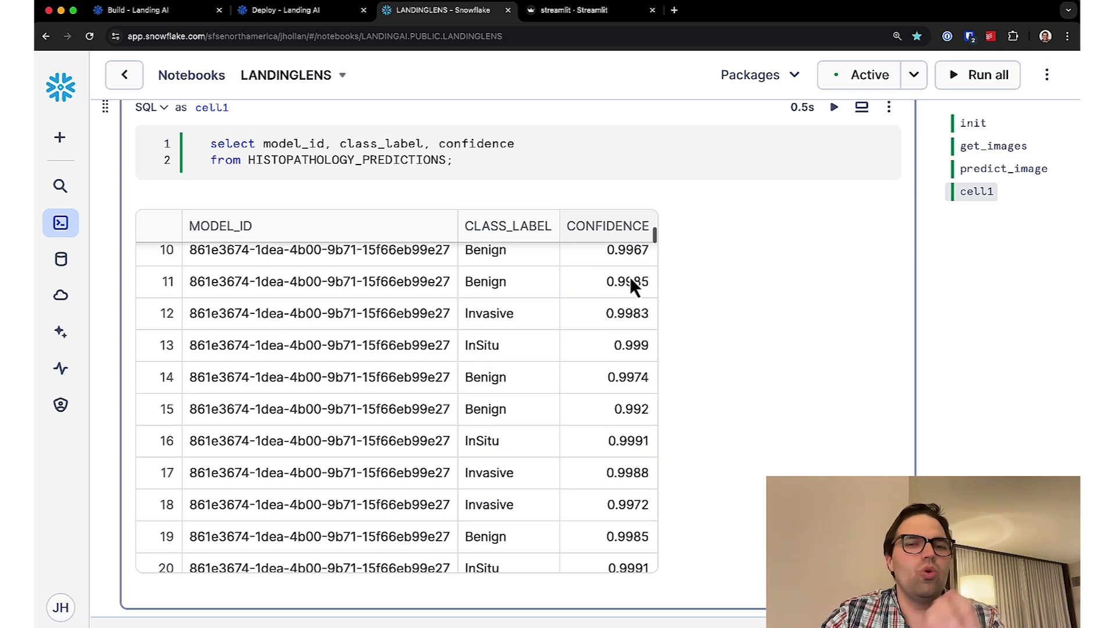
scroll(630, 276, "up", 5)
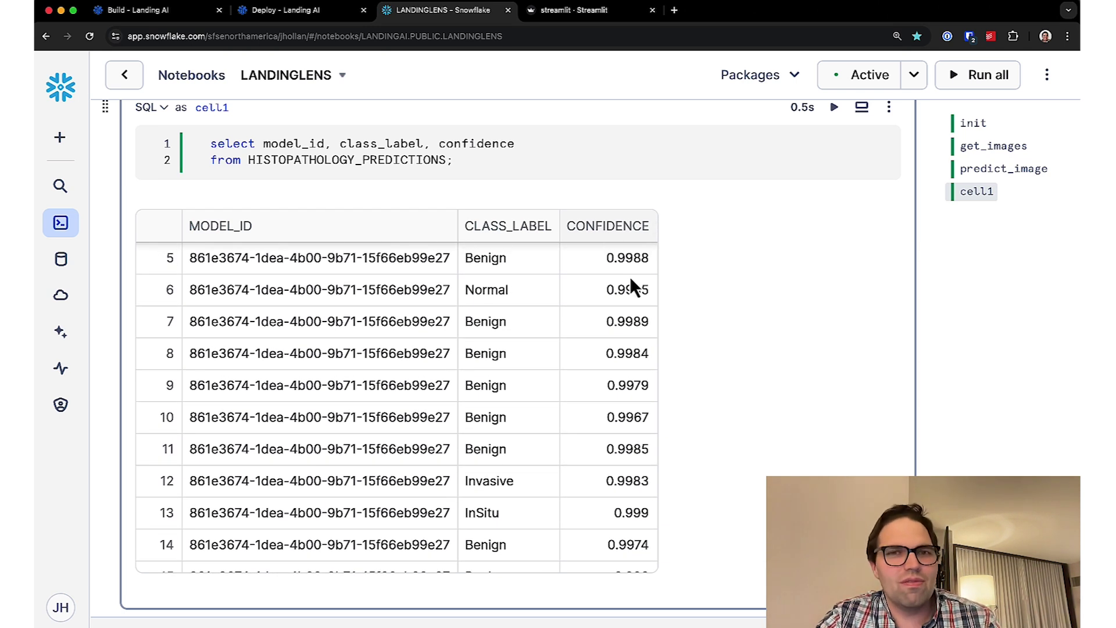
left_click(567, 10)
mouse_move(353, 201)
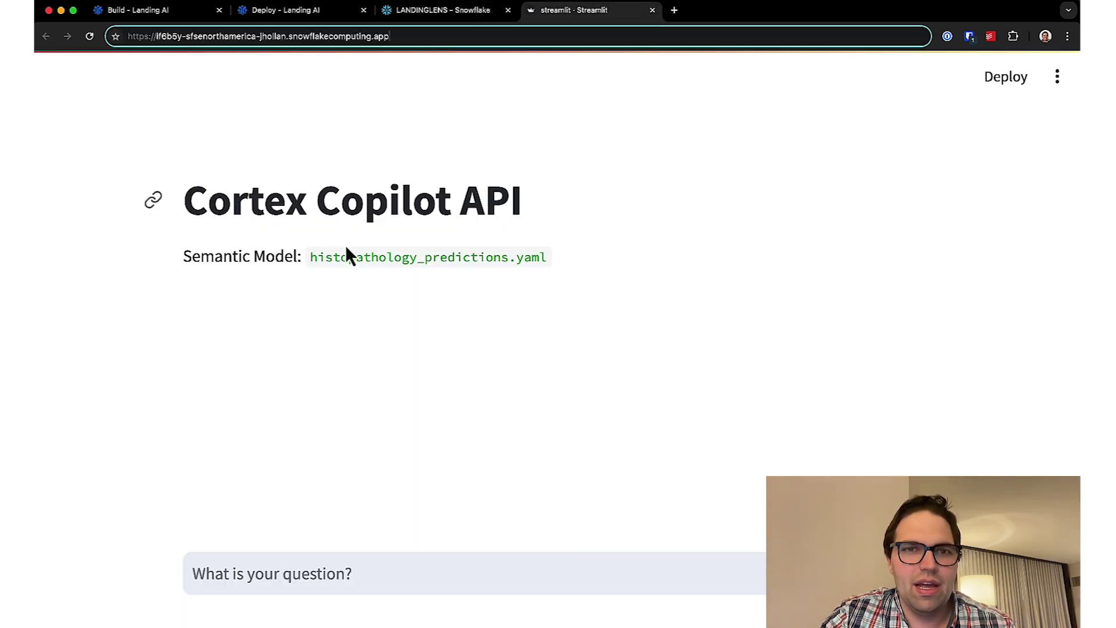
Ask the copilot how many cells were added in the last week
left_click(212, 576)
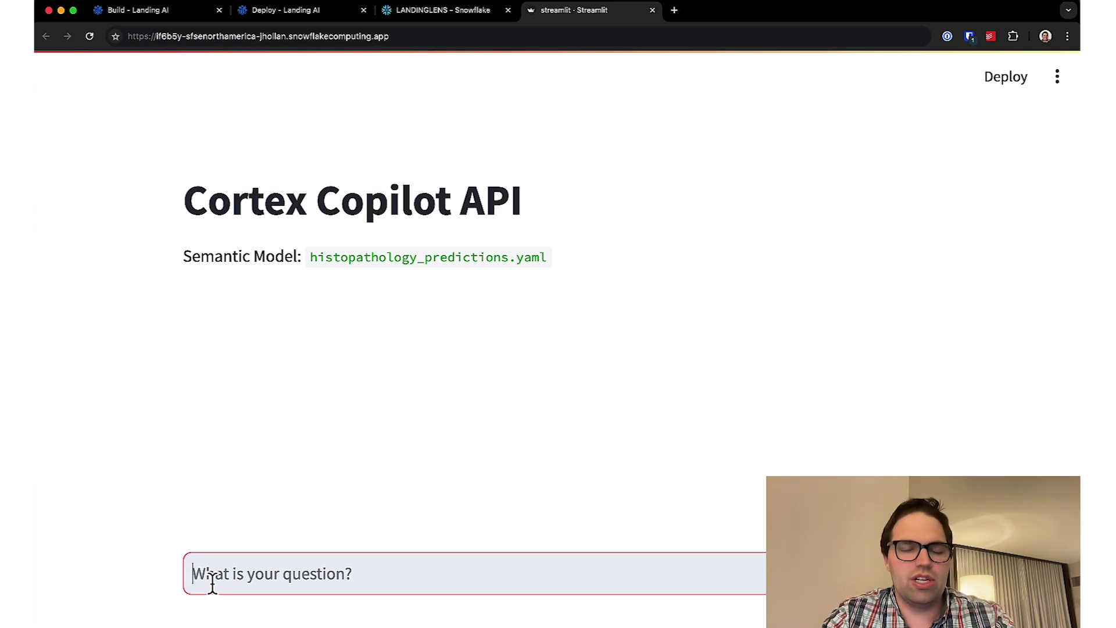
type("Wha")
key("BackSpace")
key("BackSpace")
type("H")
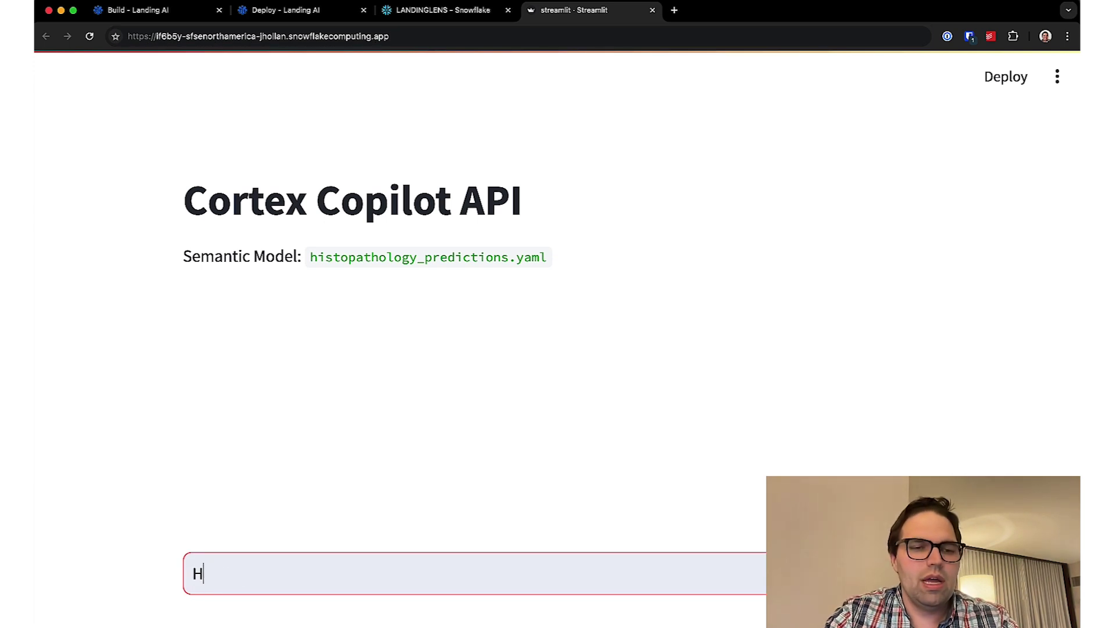
type("ow many cells were")
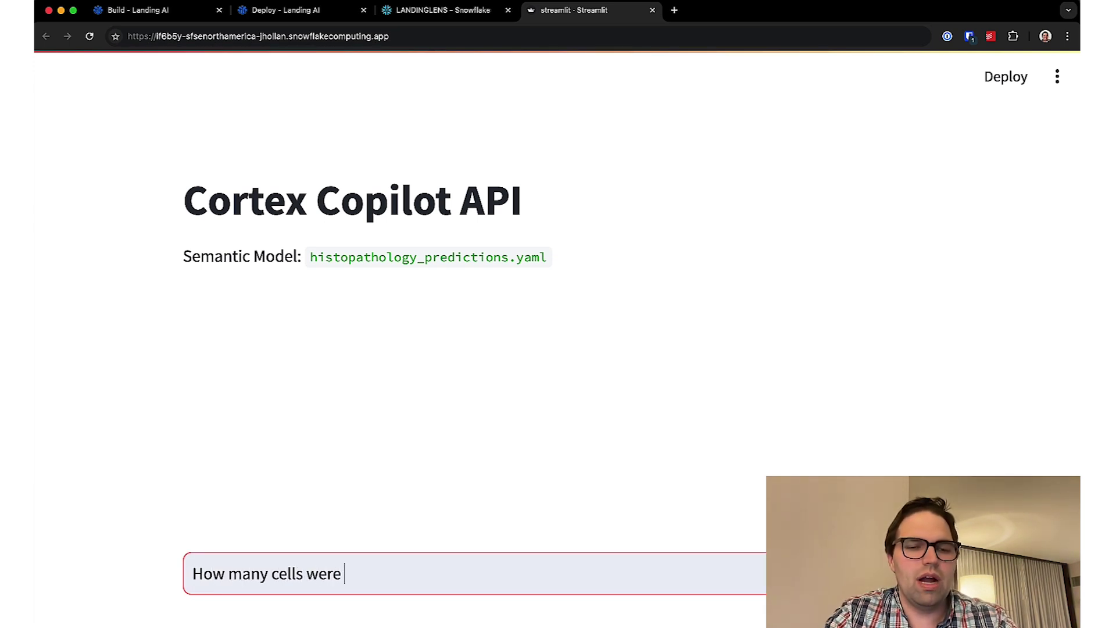
type(" added in the last week?")
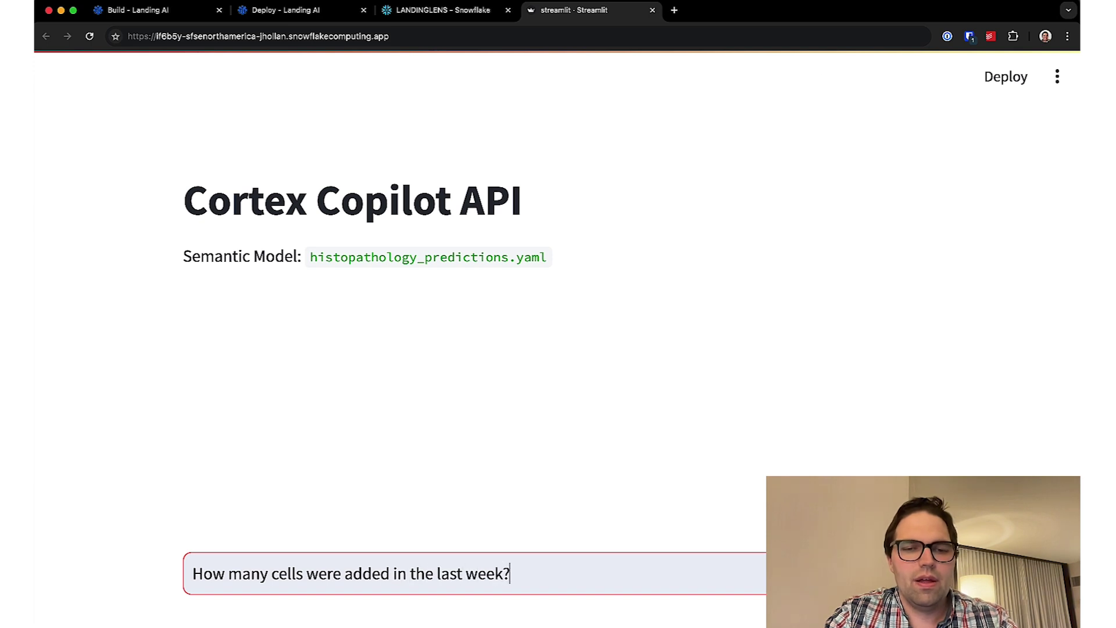
key("Return")
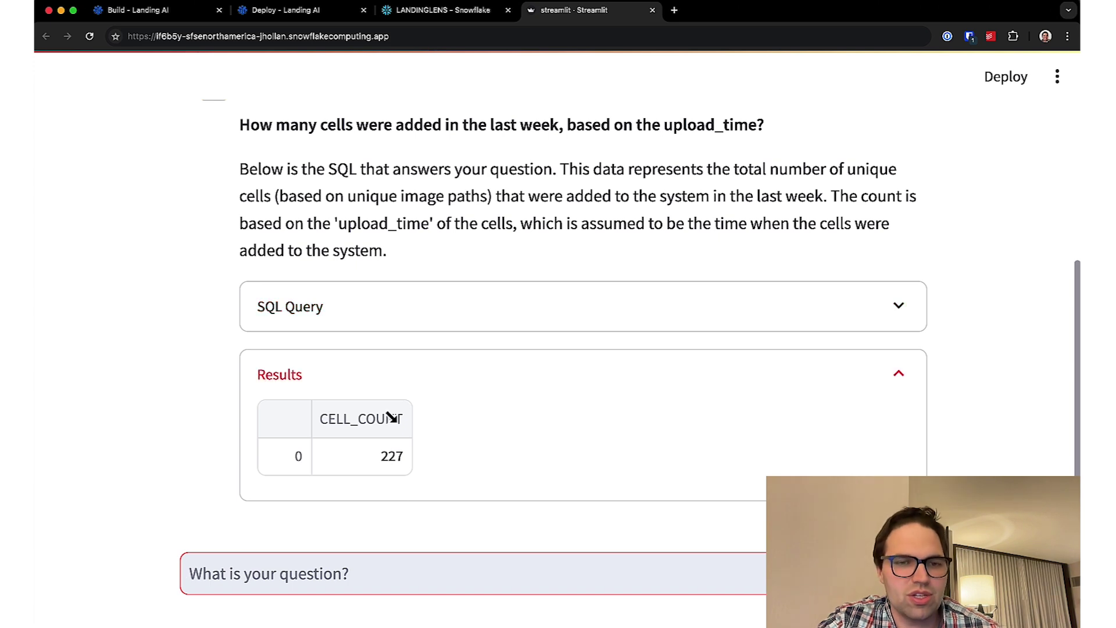
Review the 227 result, its upload_time explanation, and the generated SQL on histopathology_predictions
double_click(399, 462)
left_click(509, 432)
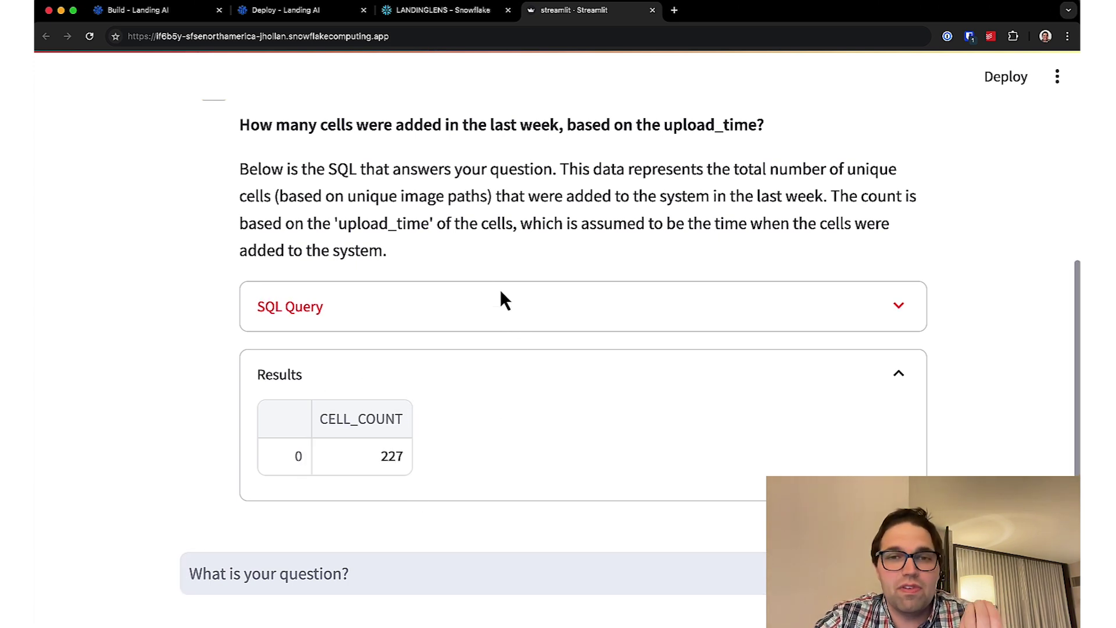
left_click_drag(440, 262, 241, 167)
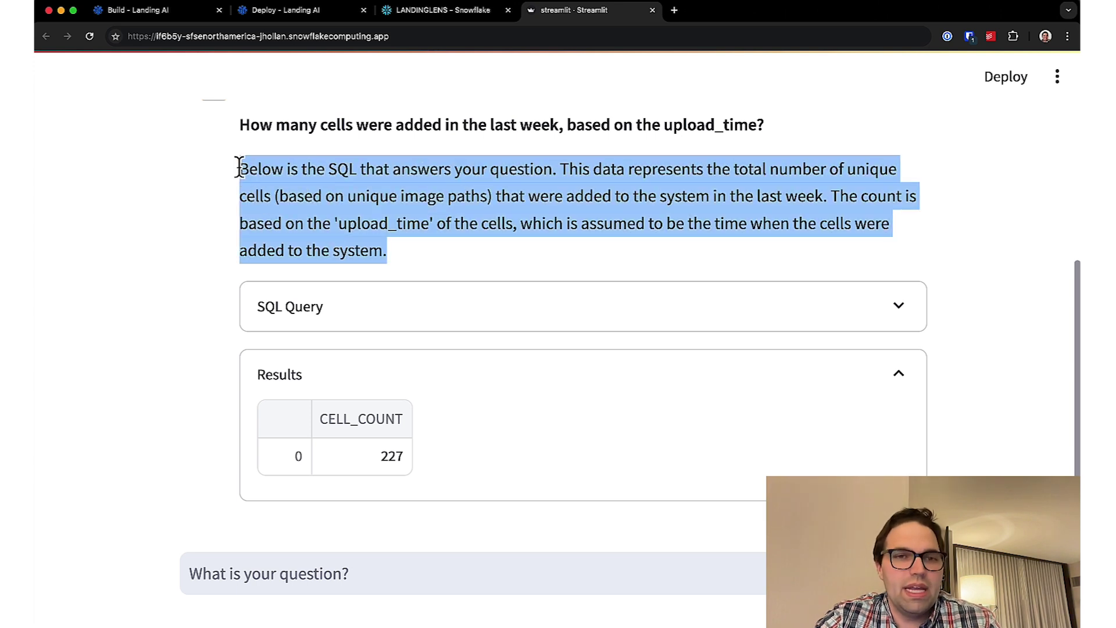
left_click(355, 230)
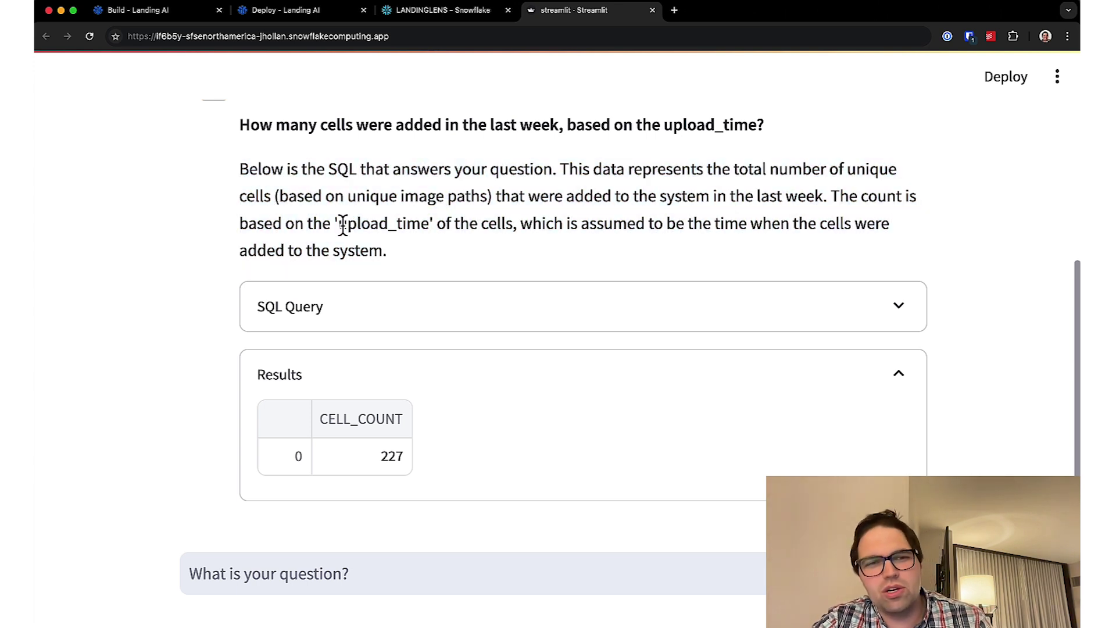
left_click_drag(338, 225, 433, 226)
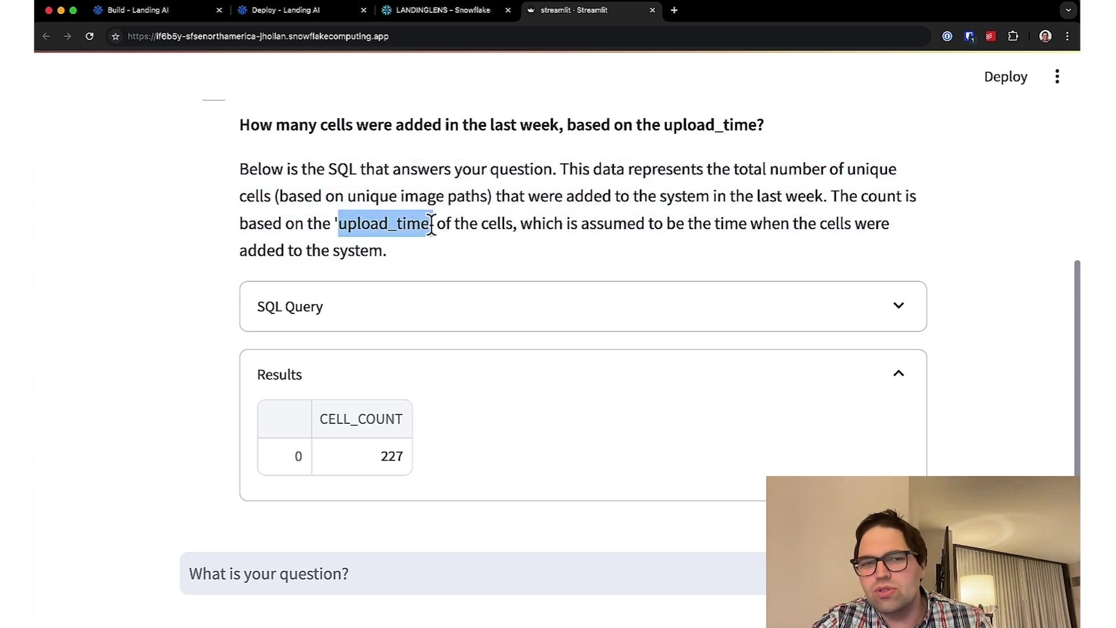
left_click(403, 306)
scroll(404, 330, "down", 3)
scroll(404, 329, "up", 3)
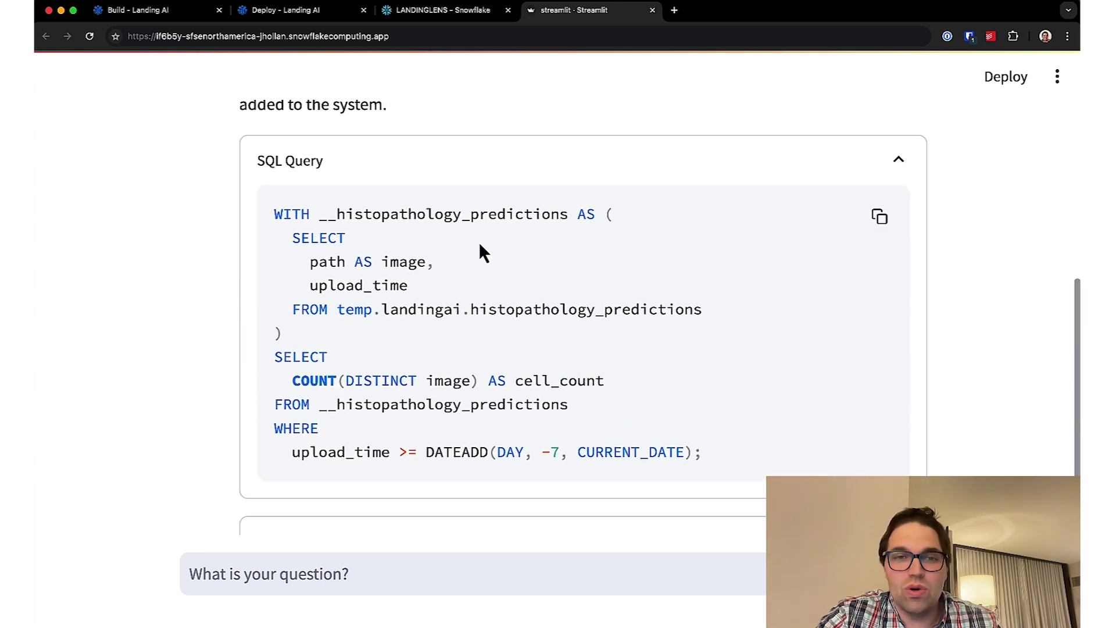
left_click_drag(567, 214, 330, 216)
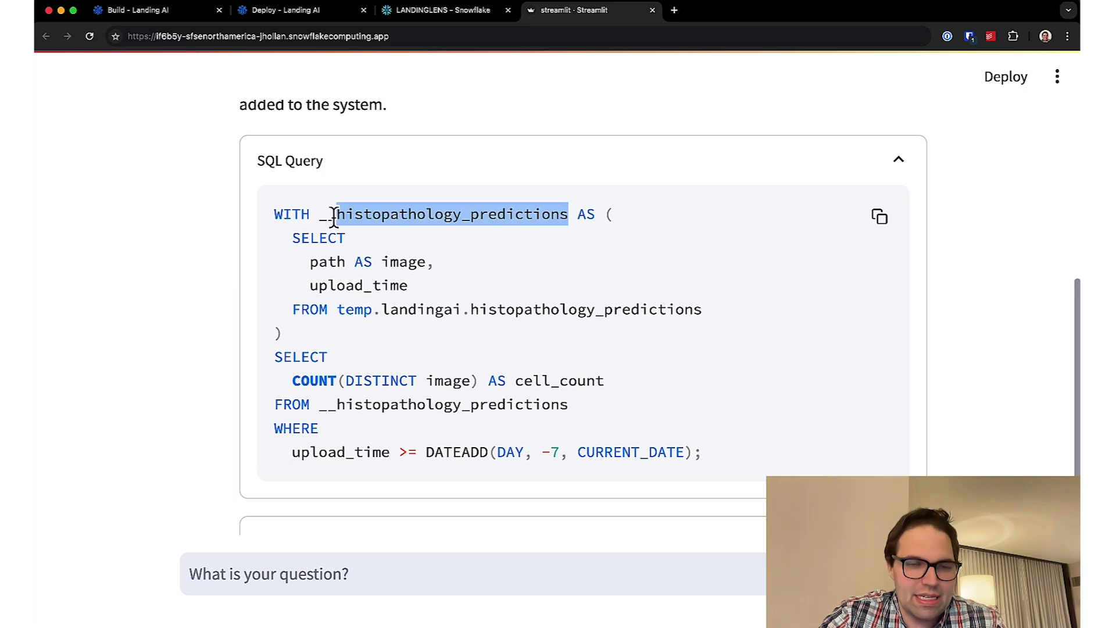
scroll(406, 349, "down", 2)
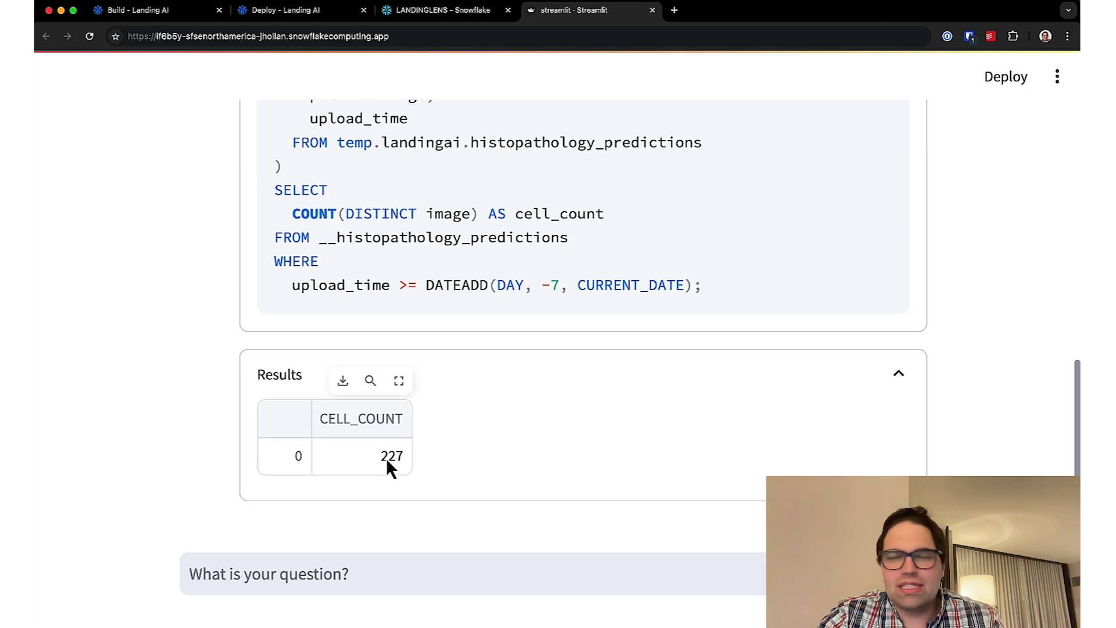
Chart last week's cell-type counts as bars: Benign 64, InSitu 60, Invasive 53, Normal 50
left_click(355, 576)
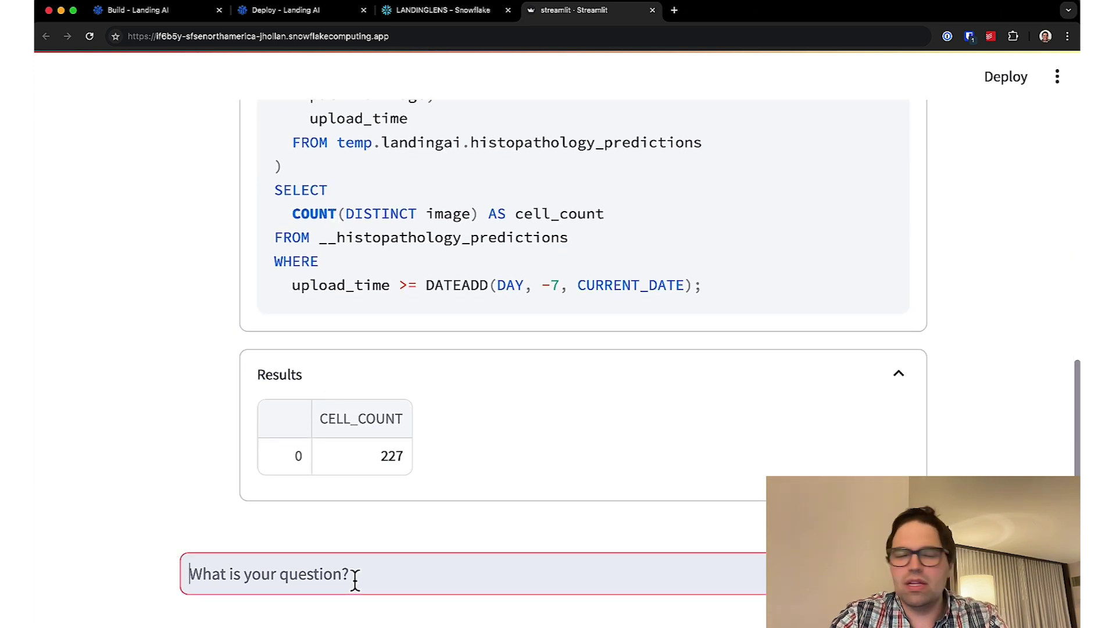
type("What's the d")
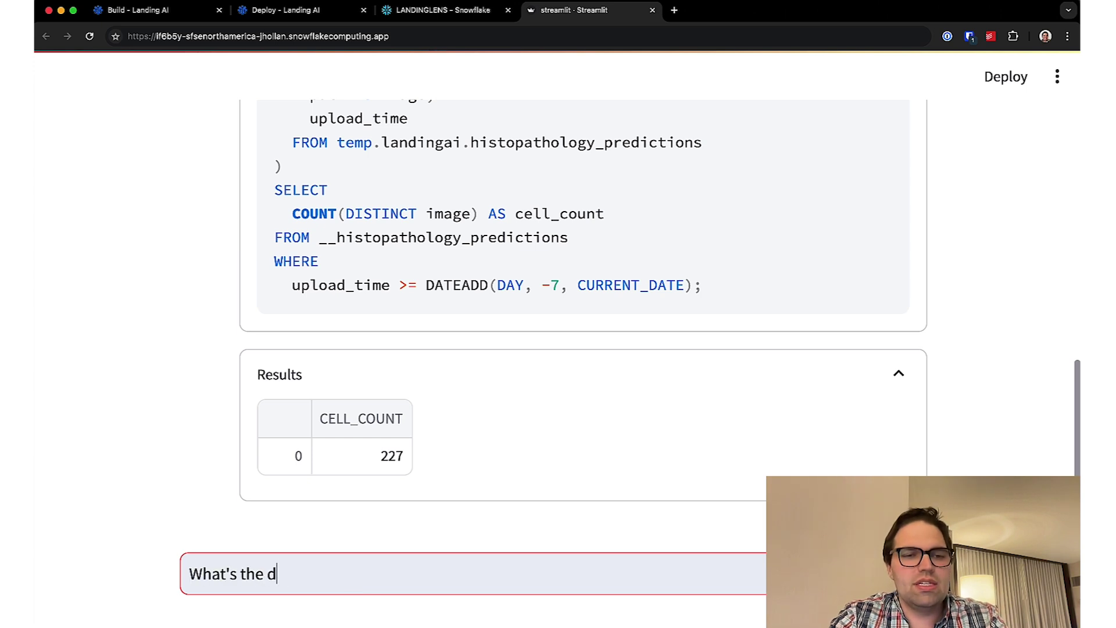
type("istribution of cells p")
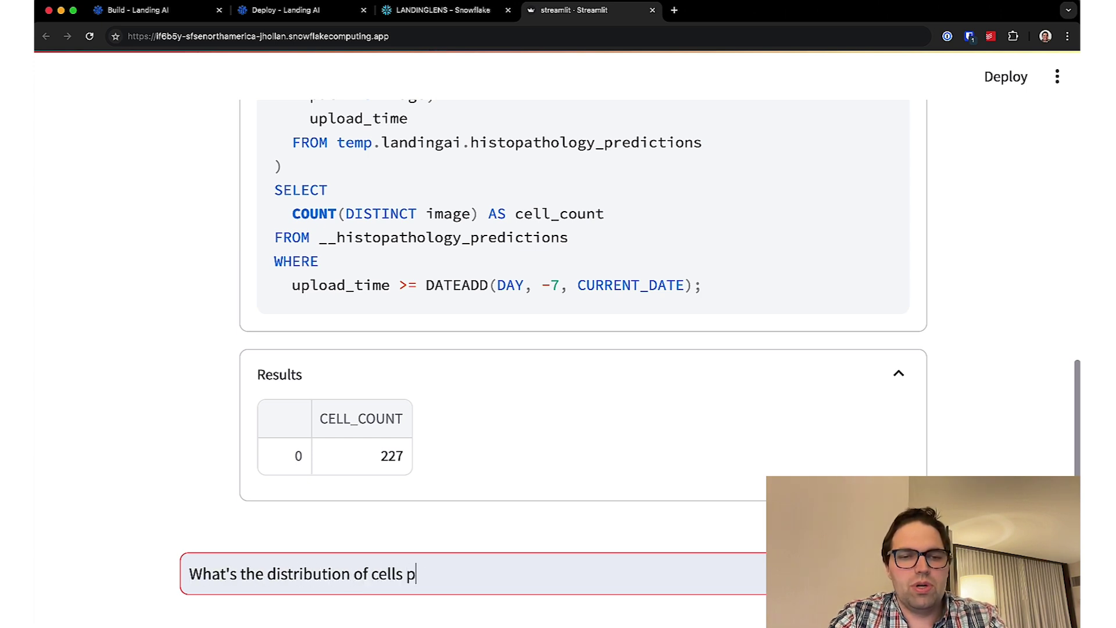
type("redicted over the las")
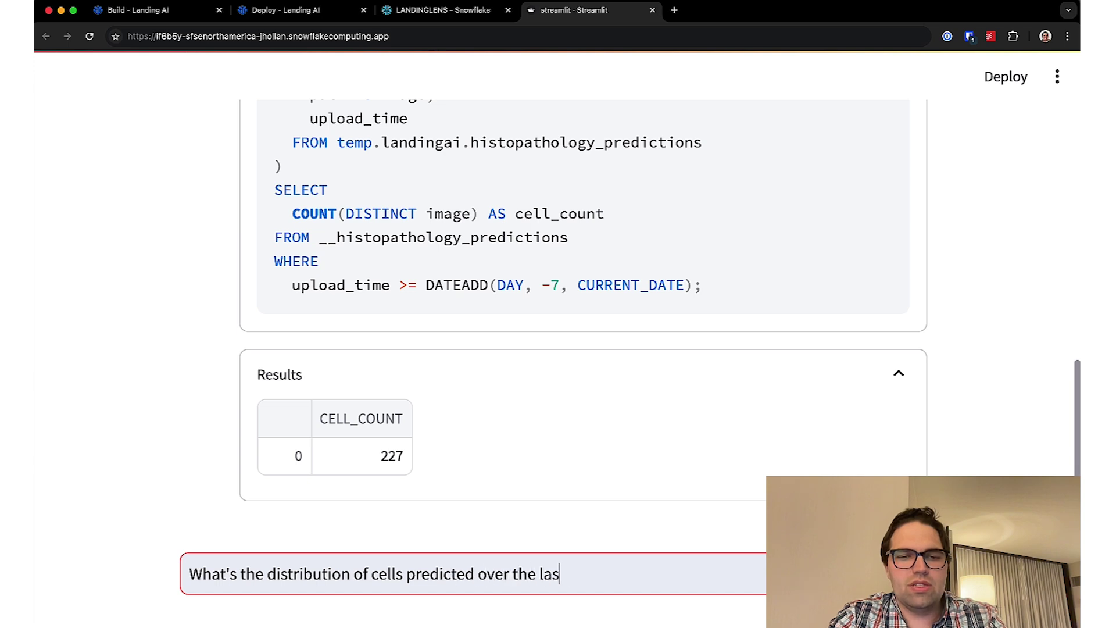
type("t week")
key("Return")
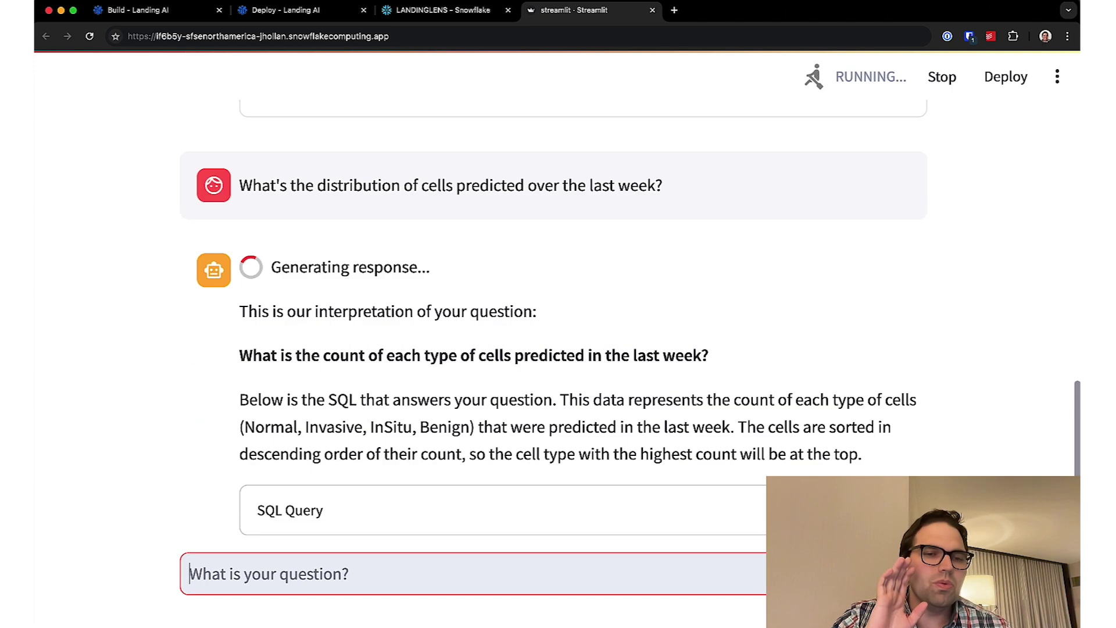
scroll(553, 222, "up", 2)
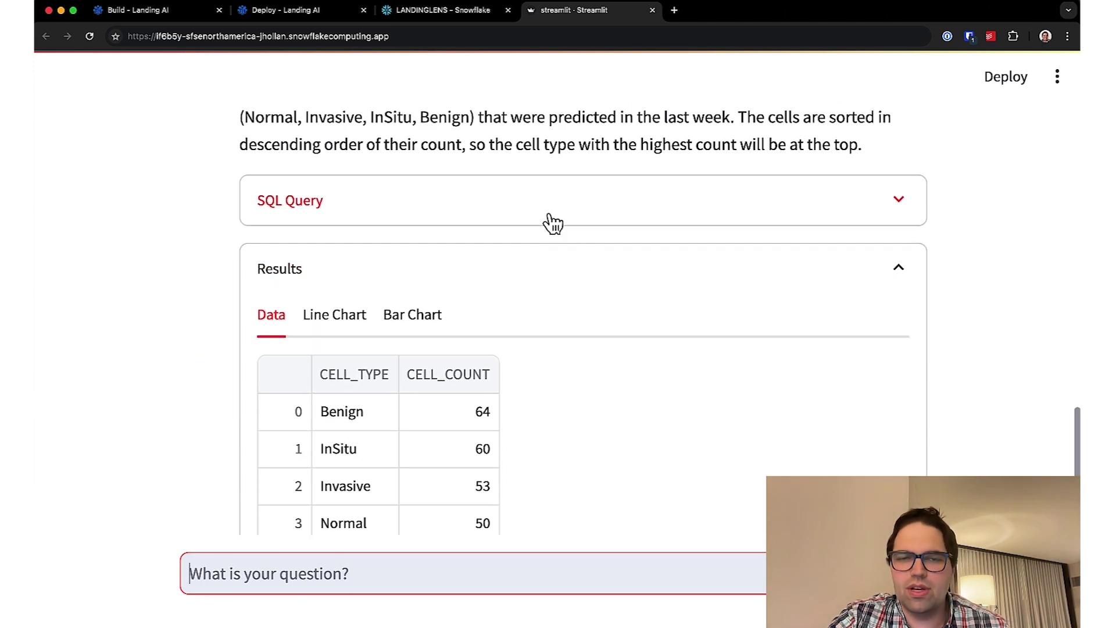
left_click(514, 209)
scroll(515, 217, "down", 2)
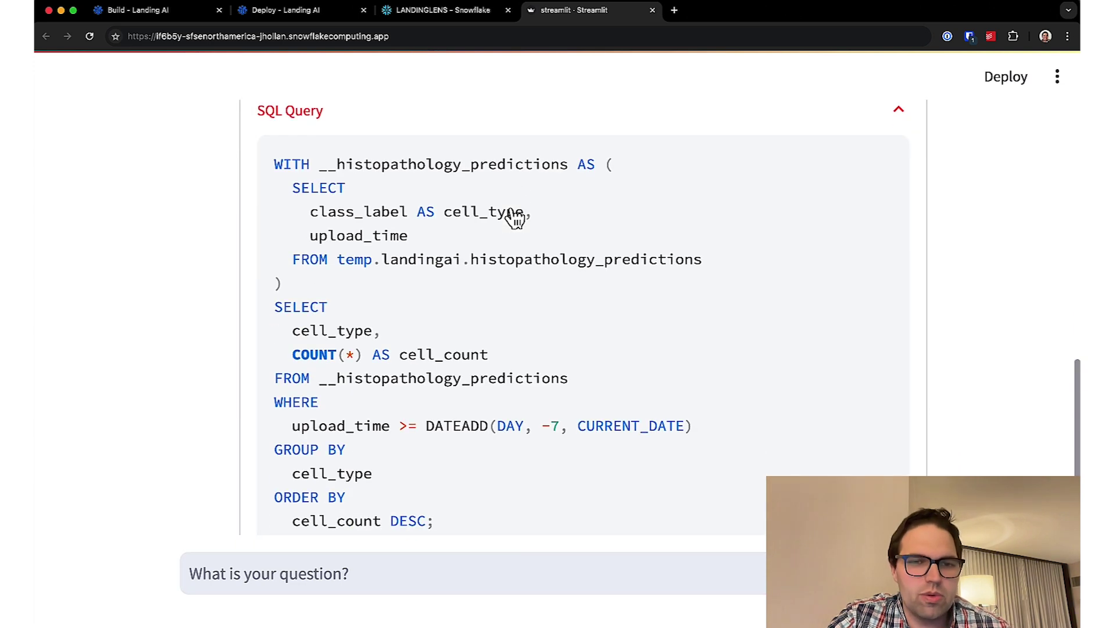
scroll(515, 218, "up", 3)
left_click(502, 236)
scroll(501, 236, "down", 2)
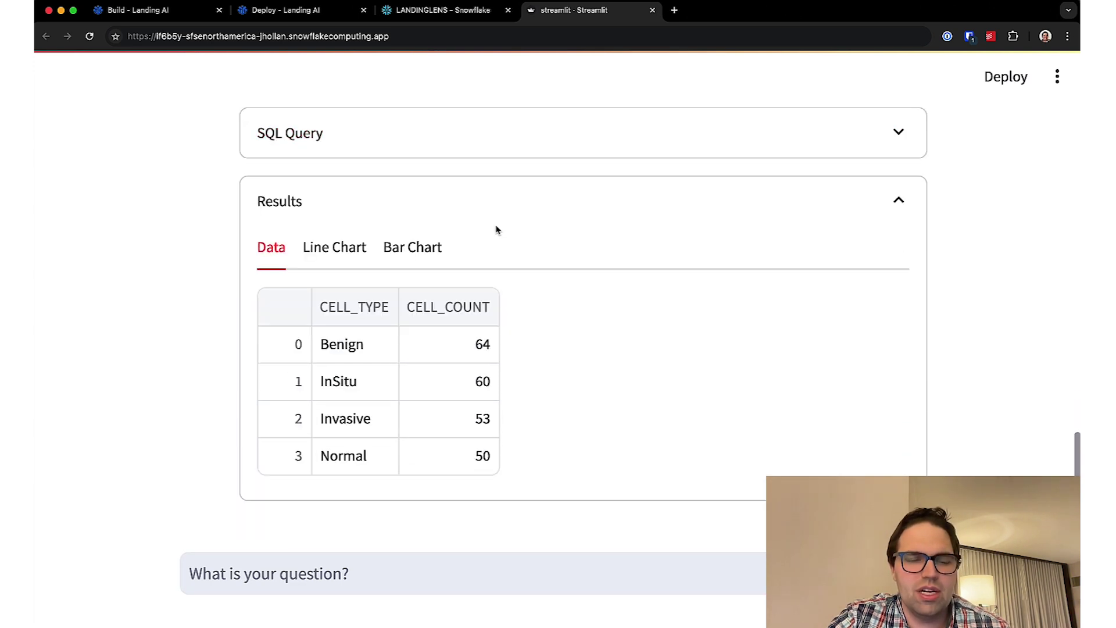
left_click(425, 247)
scroll(424, 247, "down", 2)
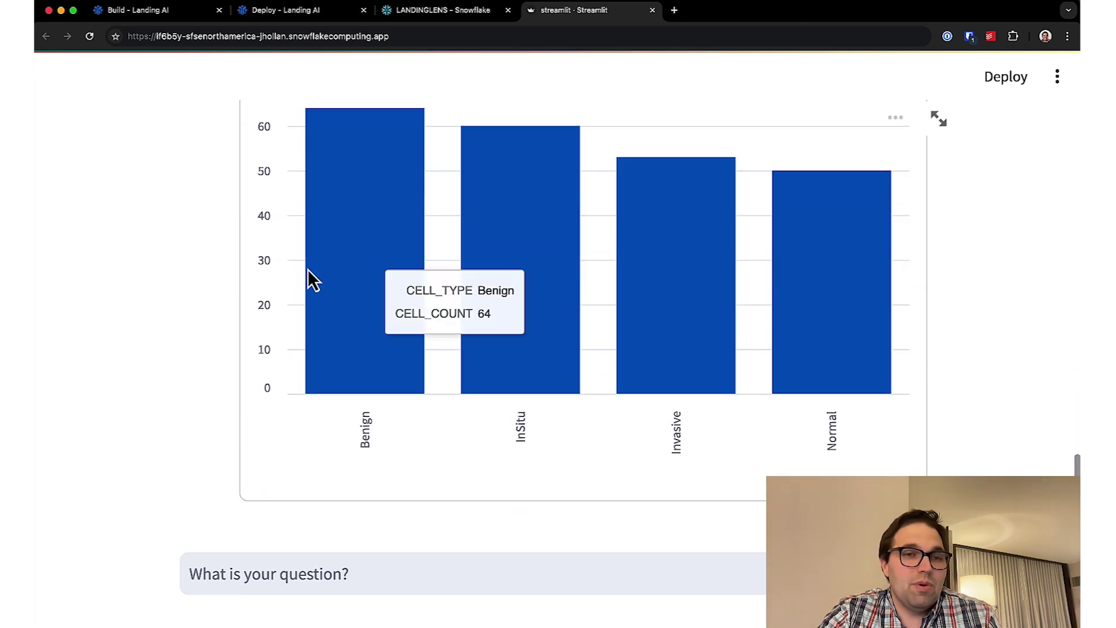
scroll(179, 263, "up", 1)
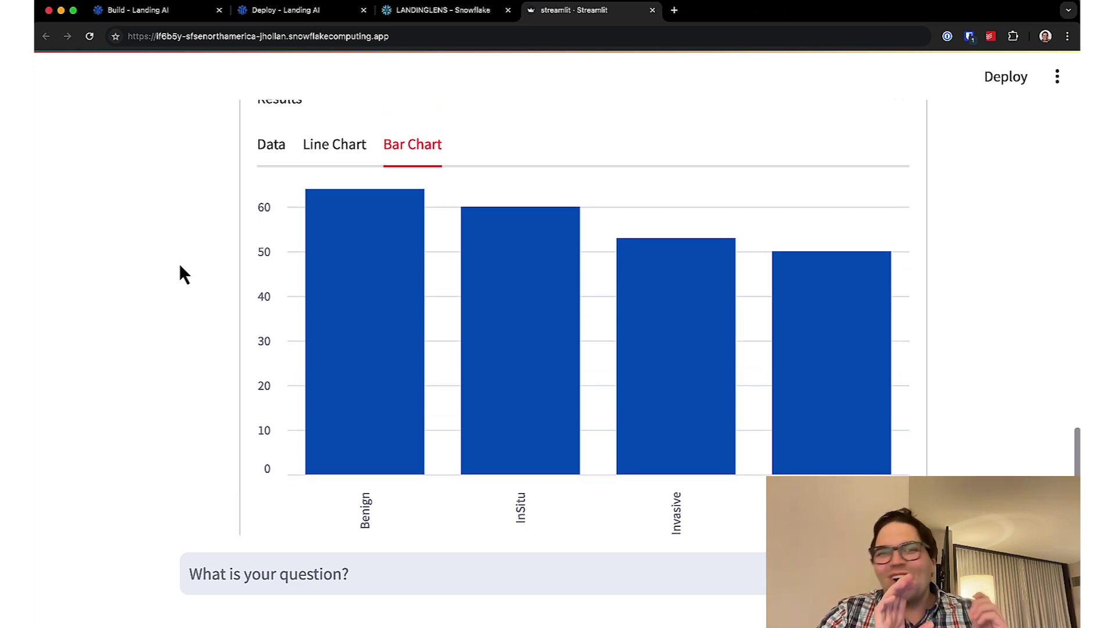